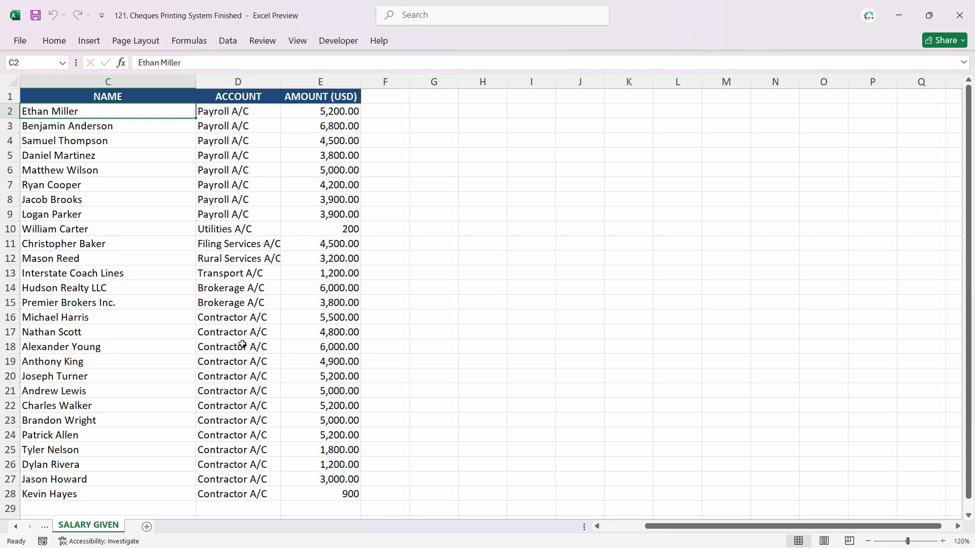
pyautogui.click(238, 375)
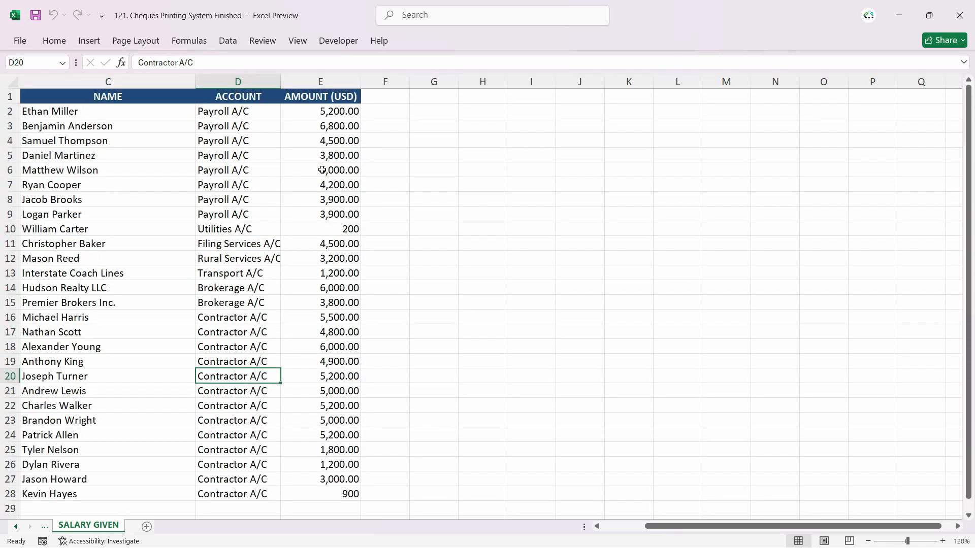
pyautogui.click(340, 116)
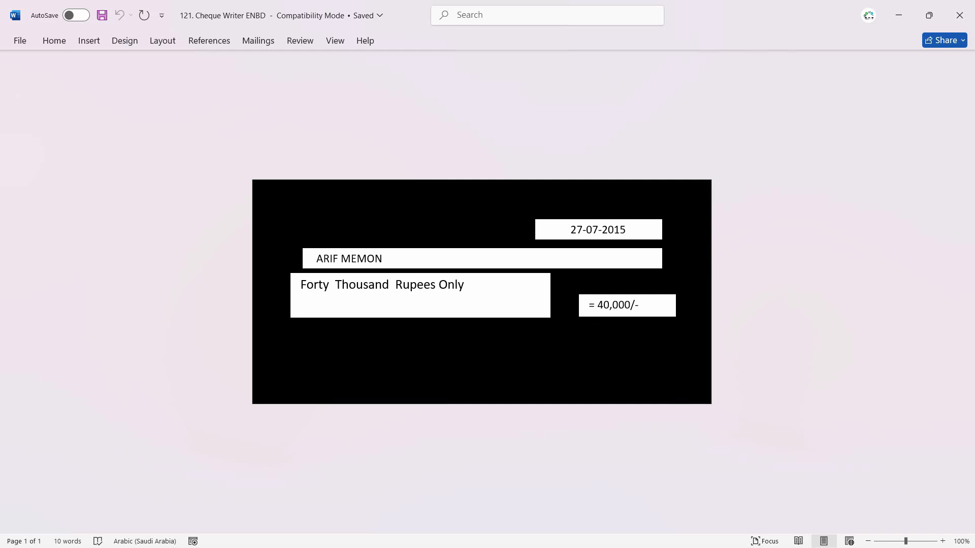
pyautogui.keyDown('ctrl'); pyautogui.scroll(2, 660, 366); pyautogui.keyUp('ctrl')
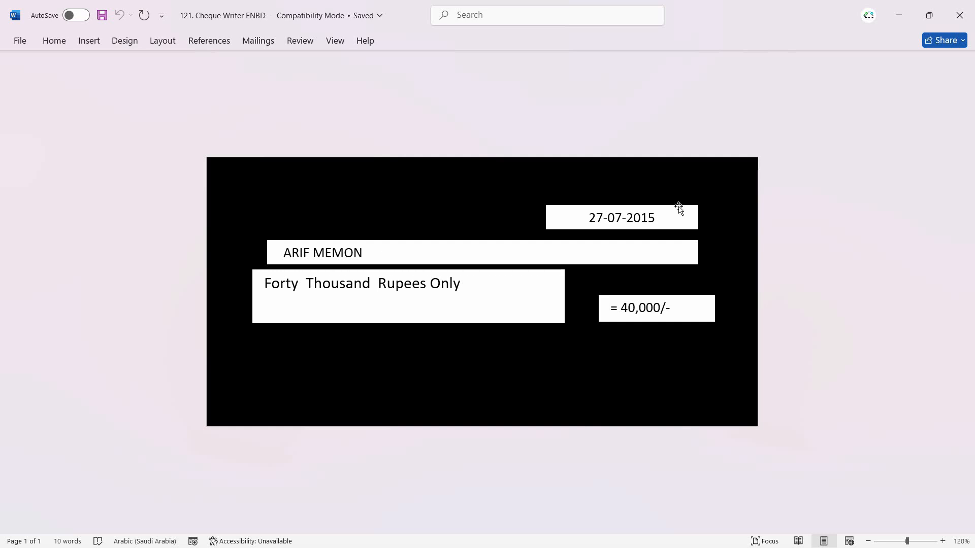
# Step: In the Word cheque template, move the date box up and right, the payee name box up and left, and the numeric amount box slightly up
pyautogui.moveTo(678, 208); pyautogui.dragTo(362, 181)
pyautogui.moveTo(418, 227)
pyautogui.mouseDown()
pyautogui.moveTo(442, 235)
pyautogui.moveTo(422, 236)
pyautogui.mouseUp()
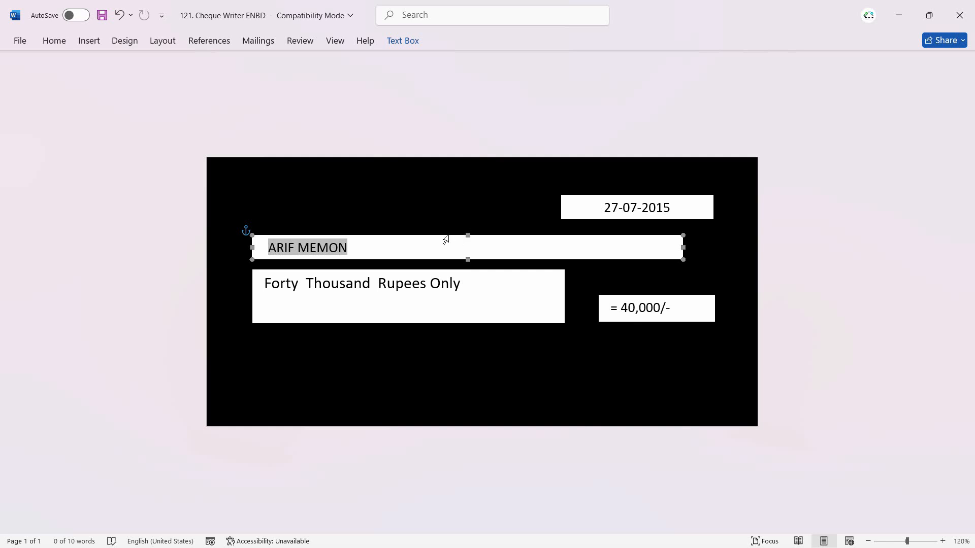
pyautogui.click(448, 236)
pyautogui.click(455, 236)
pyautogui.moveTo(461, 235); pyautogui.dragTo(437, 235)
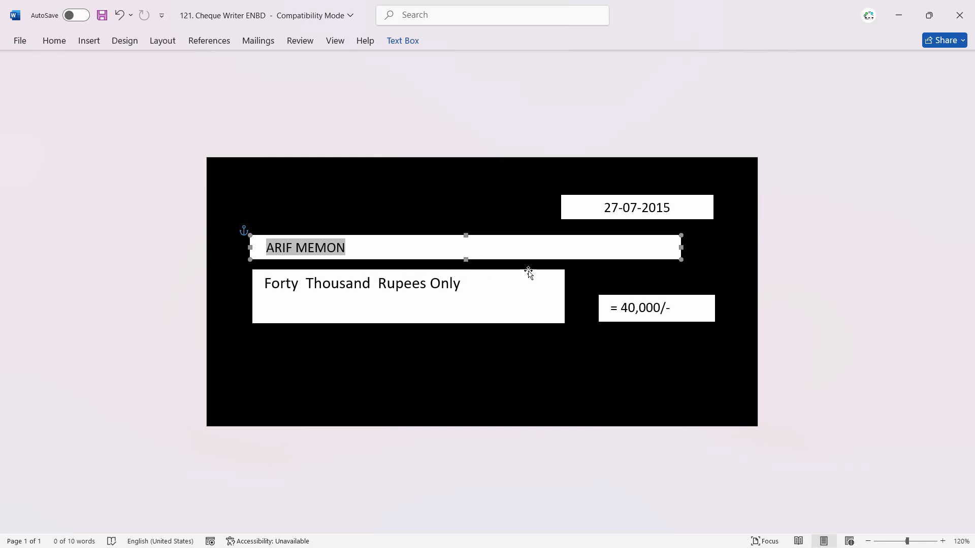
pyautogui.click(657, 293)
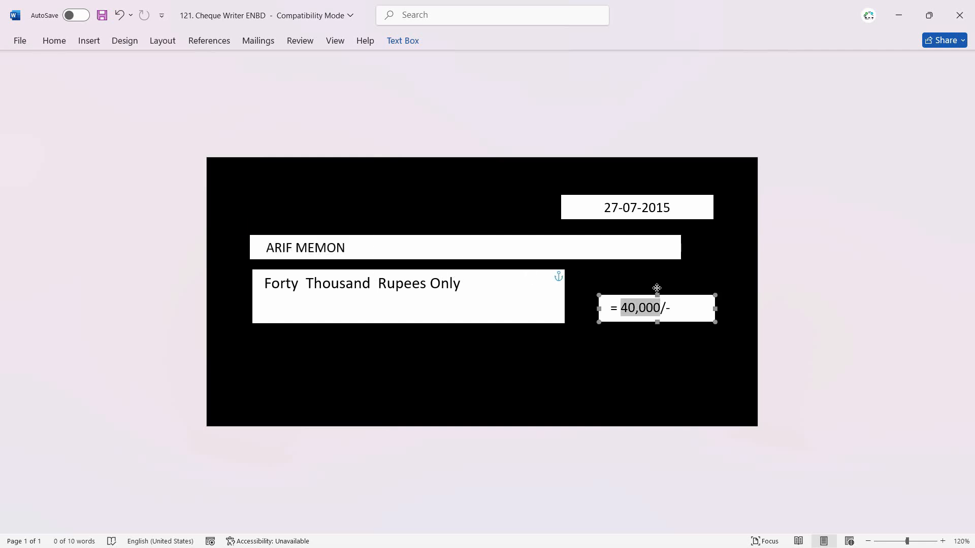
pyautogui.press('Up')
# Step: Save a copy of the cheque template to the Desktop as "121. Cheque Writer SCB"
pyautogui.click(20, 40)
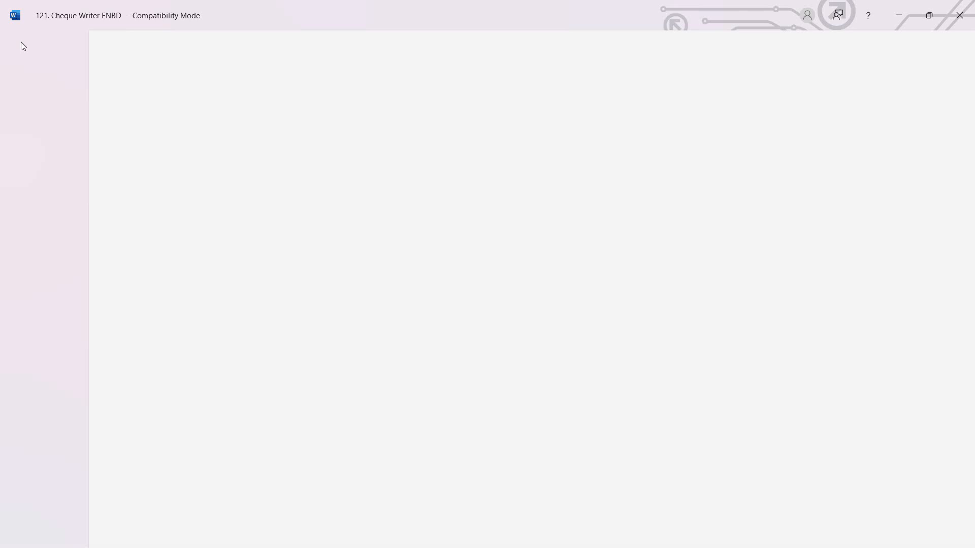
pyautogui.click(57, 237)
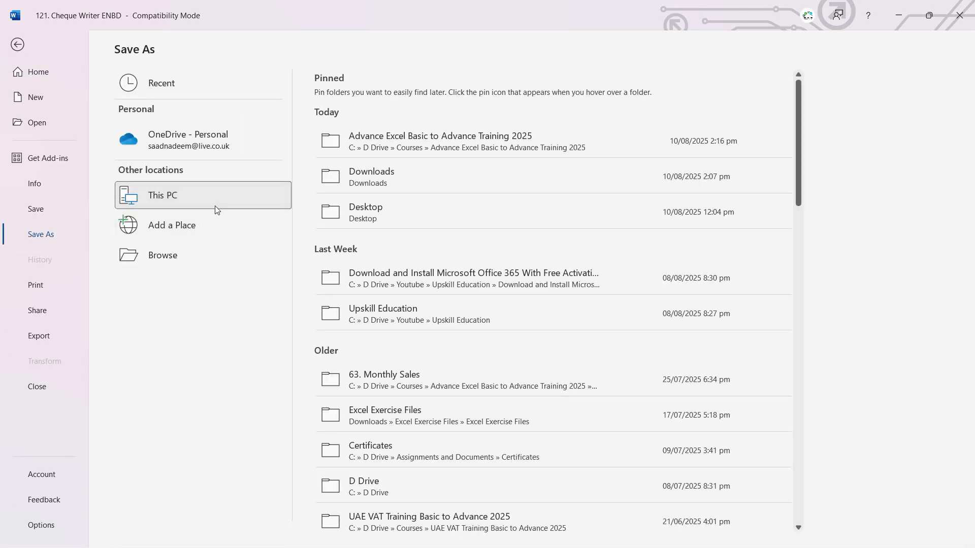
pyautogui.click(162, 251)
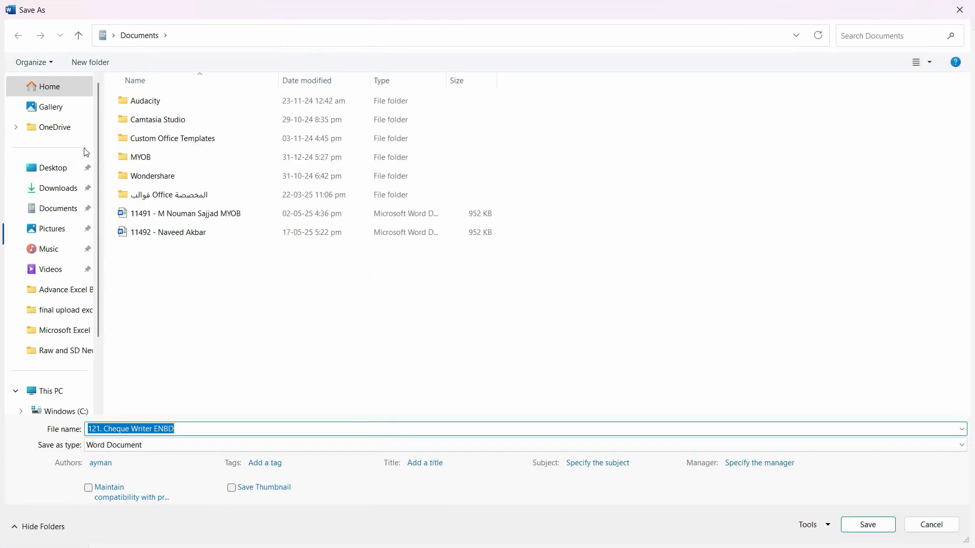
pyautogui.click(56, 168)
pyautogui.click(256, 431)
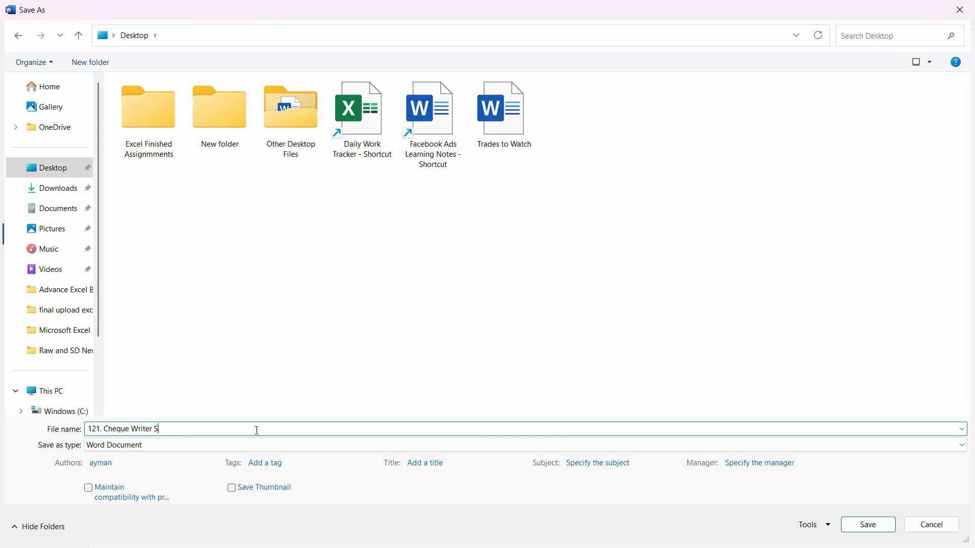
pyautogui.press('Return')
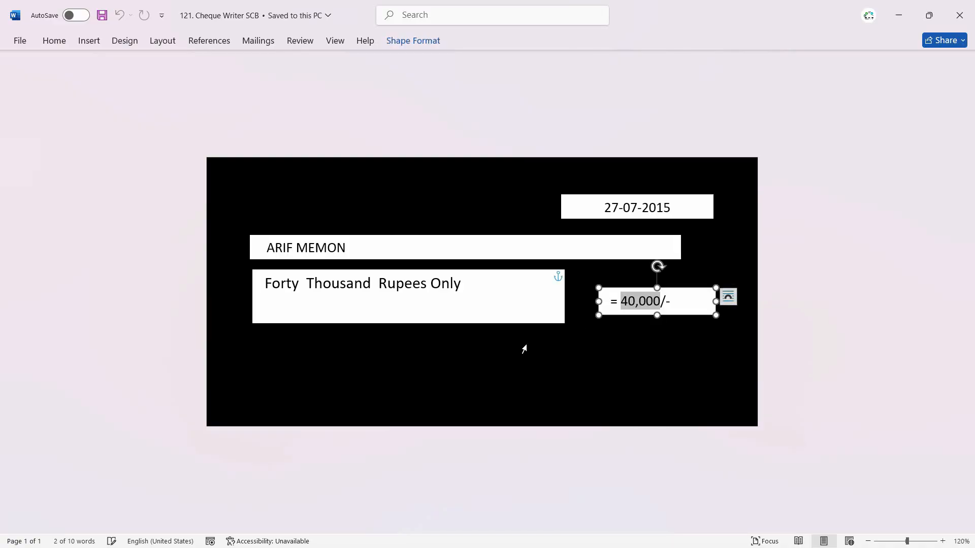
pyautogui.click(526, 332)
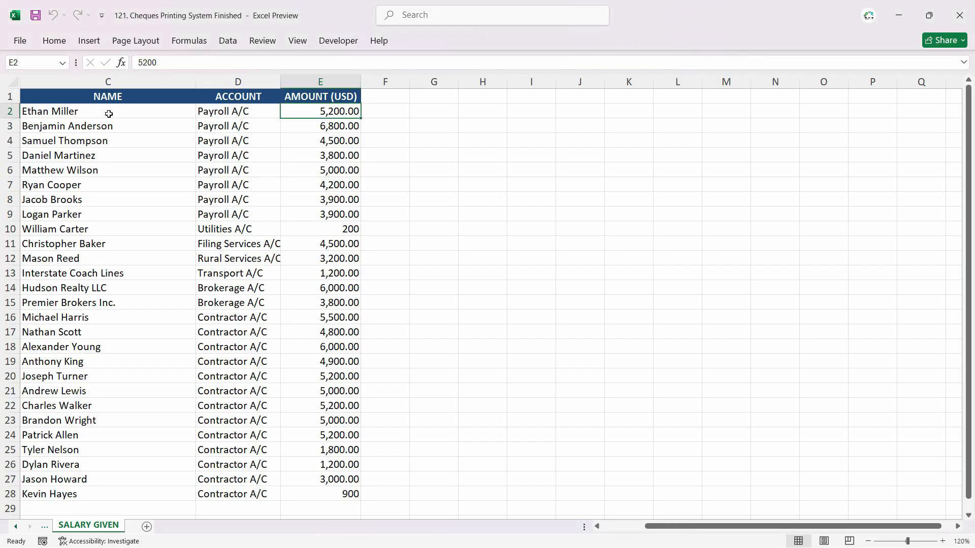
# Step: Switch to the Excel workbook and insert a column before NAME on the SALARY GIVEN sheet, with the header "Date"
pyautogui.click(107, 112)
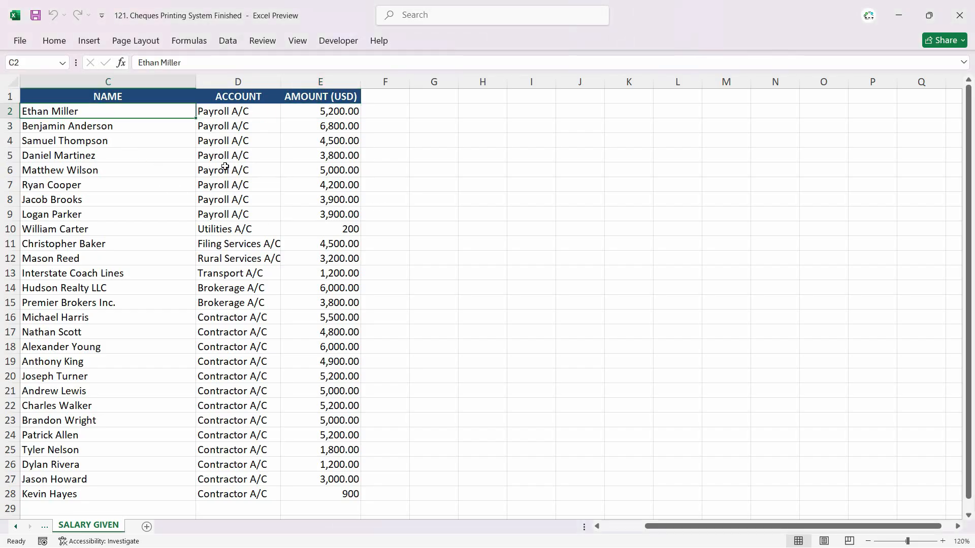
pyautogui.click(364, 115)
pyautogui.click(350, 111)
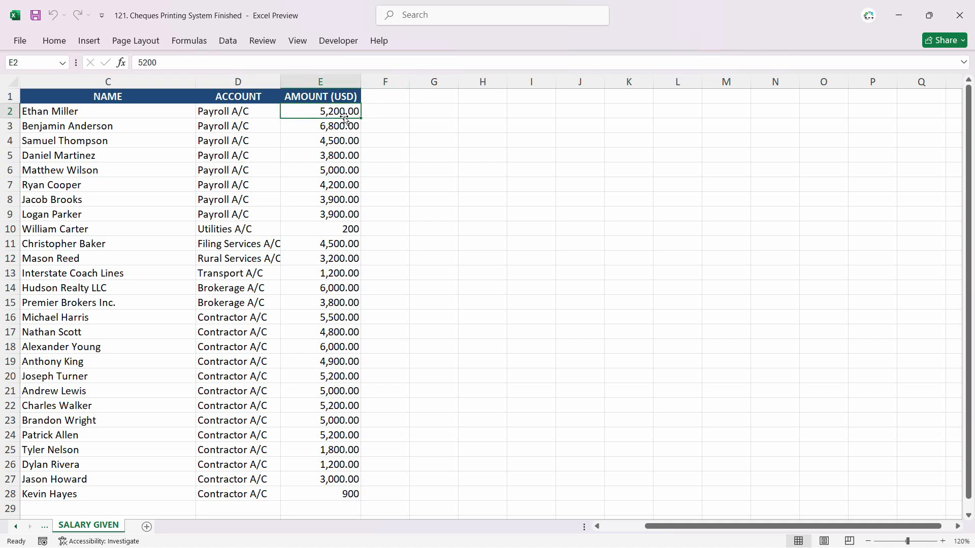
pyautogui.click(104, 80)
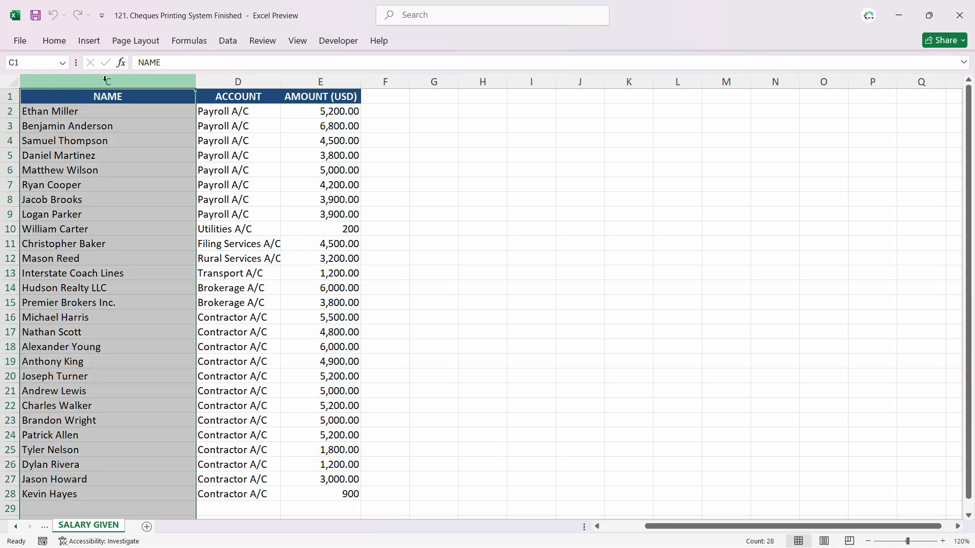
pyautogui.rightClick(105, 80)
pyautogui.click(176, 210)
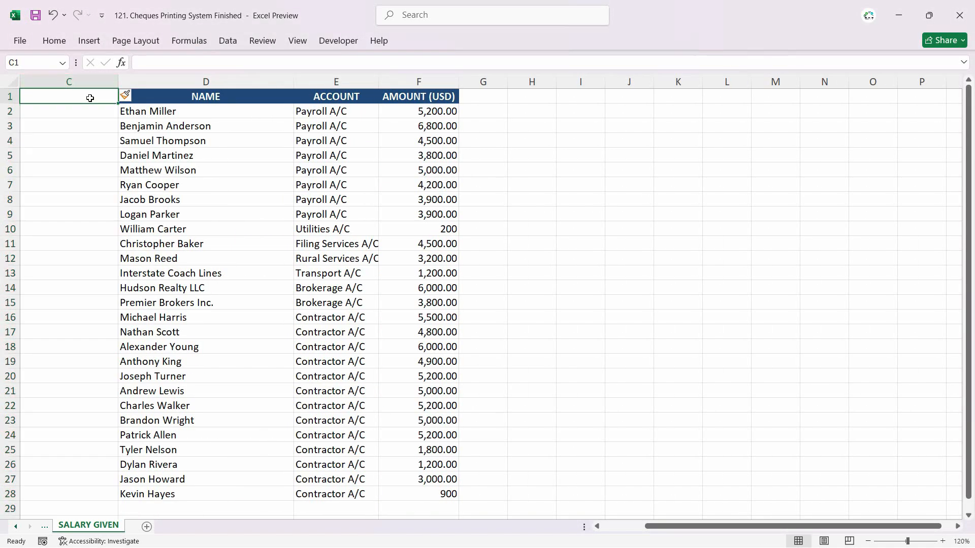
pyautogui.write('Date')
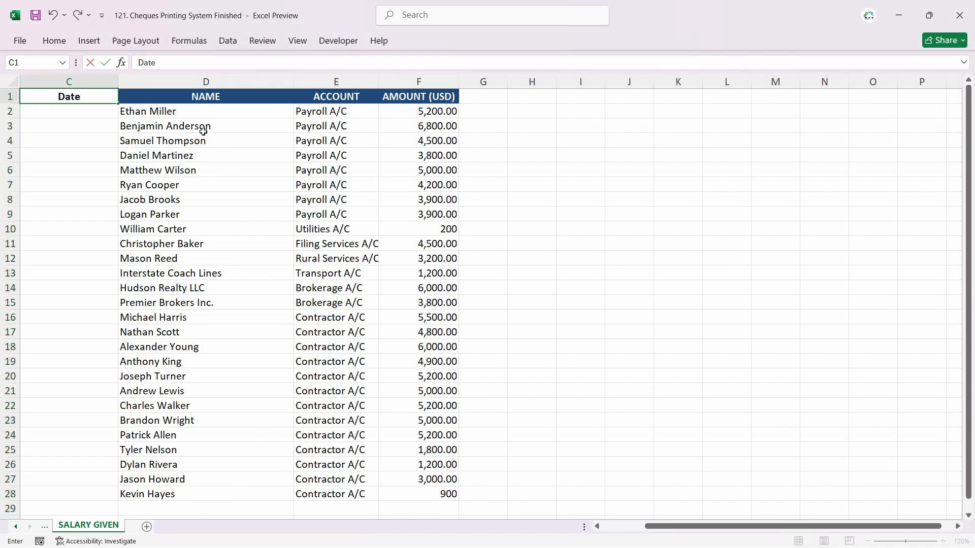
pyautogui.press('Return')
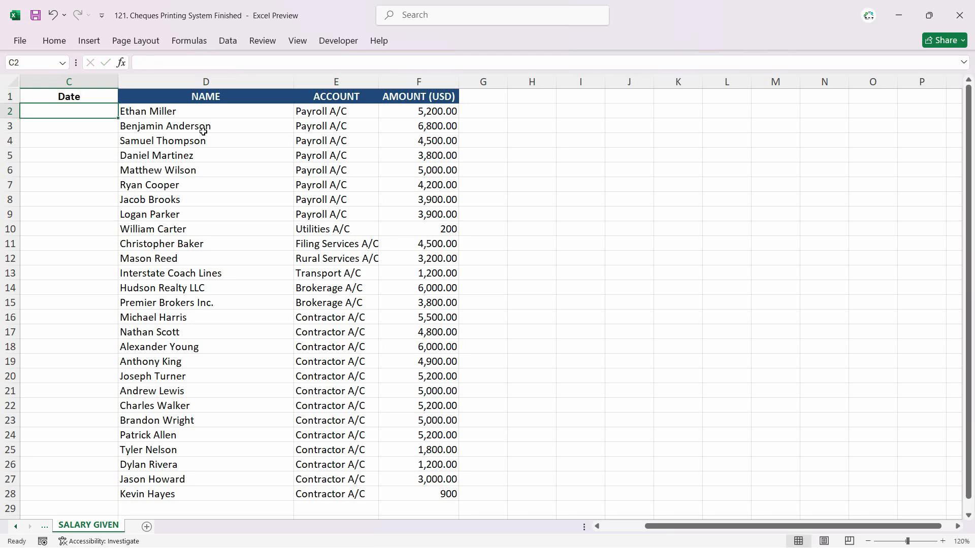
# Step: Enter 30-07 in the first Date cell and copy the same date down to row 28
pyautogui.write('30-07')
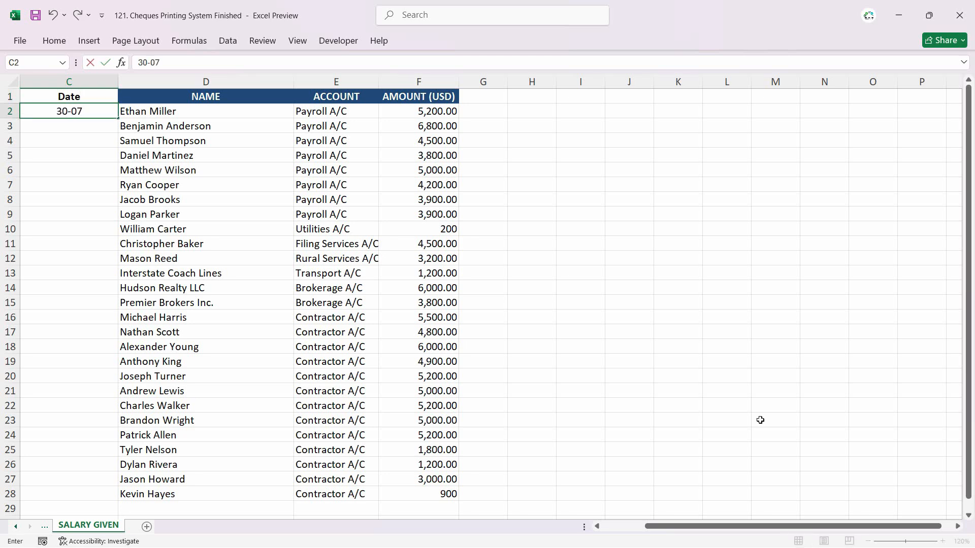
pyautogui.hotkey('ctrl', 'Return')
pyautogui.doubleClick(118, 118)
pyautogui.click(128, 509)
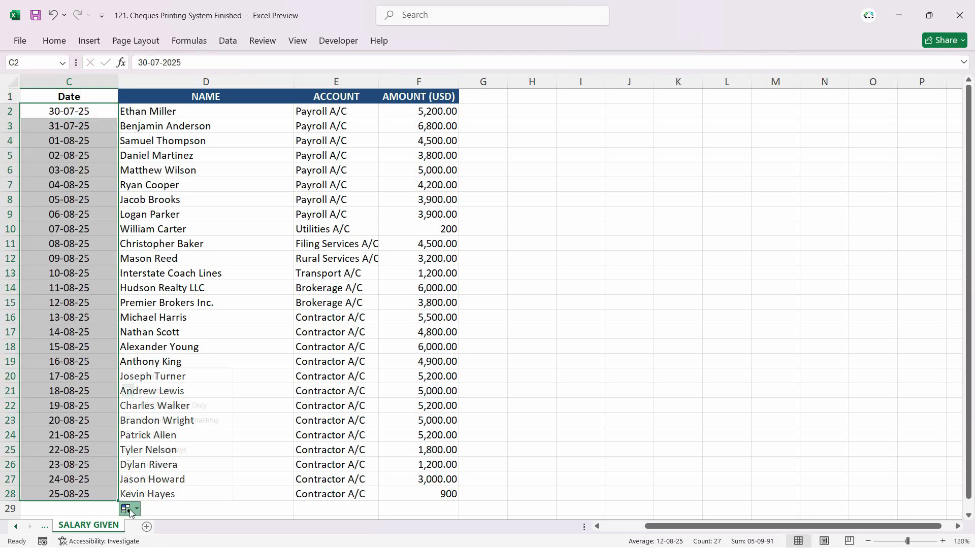
pyautogui.click(155, 376)
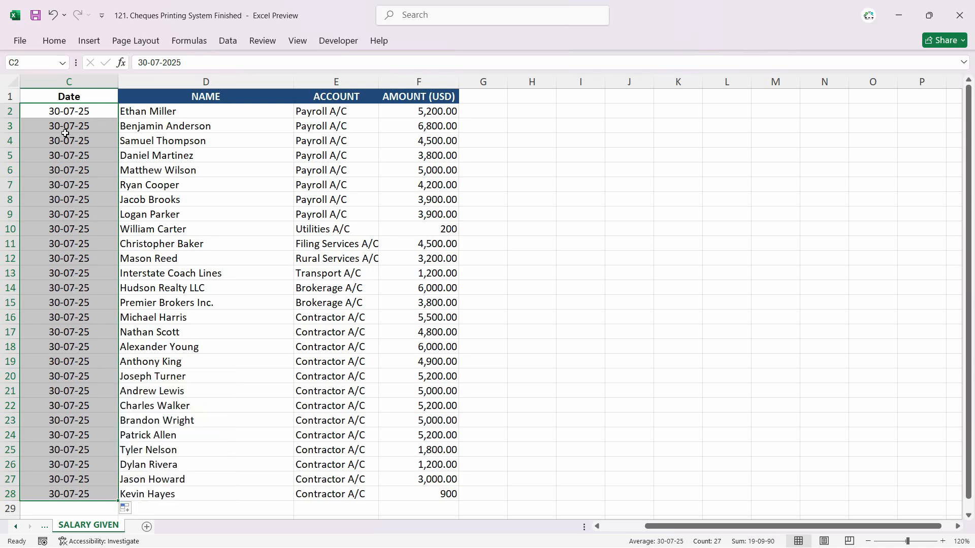
# Step: Copy the NAME column's formatting onto the Date column with Format Painter
pyautogui.click(244, 141)
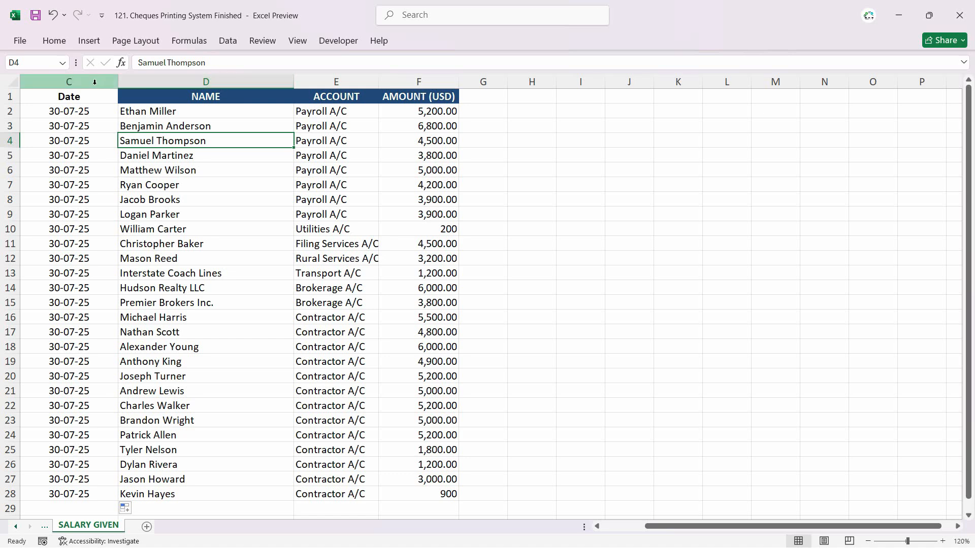
pyautogui.click(229, 82)
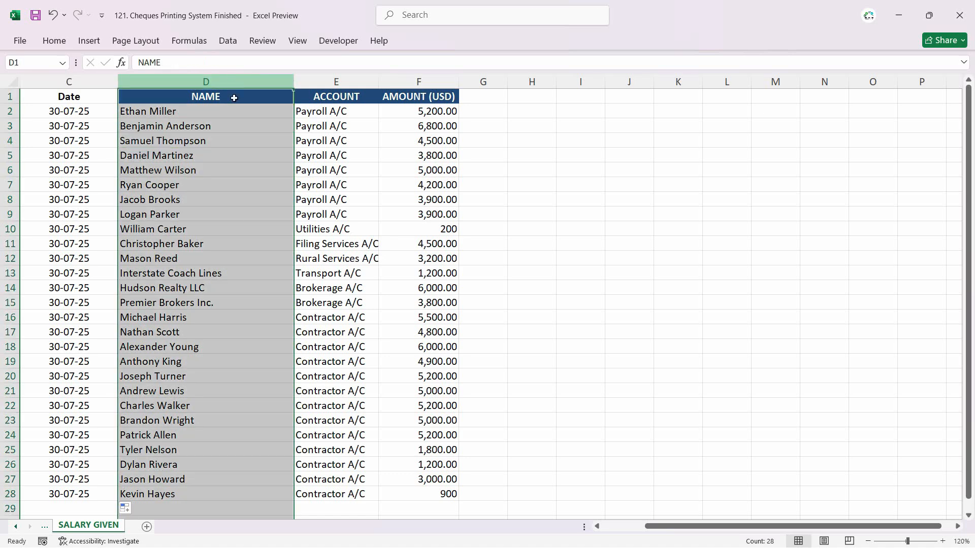
pyautogui.click(62, 43)
pyautogui.click(48, 92)
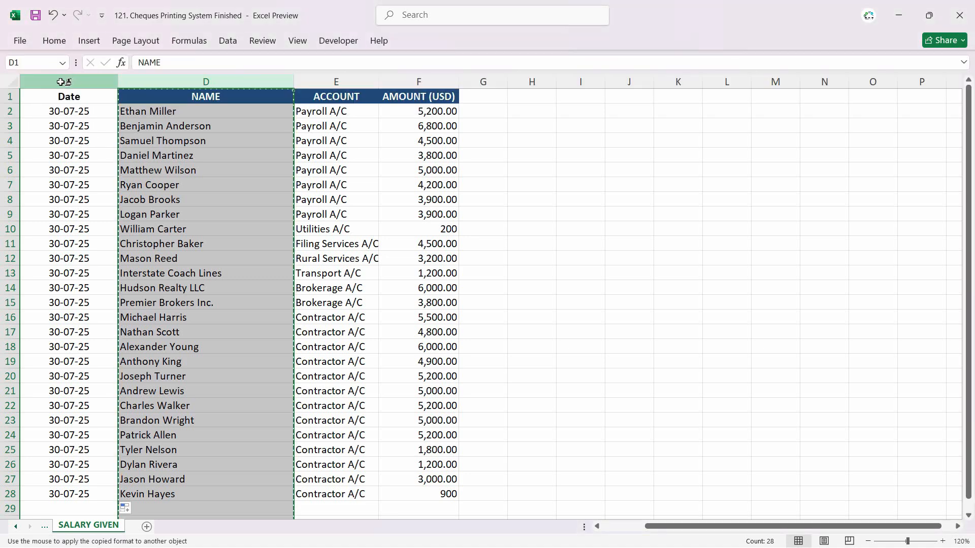
pyautogui.click(68, 81)
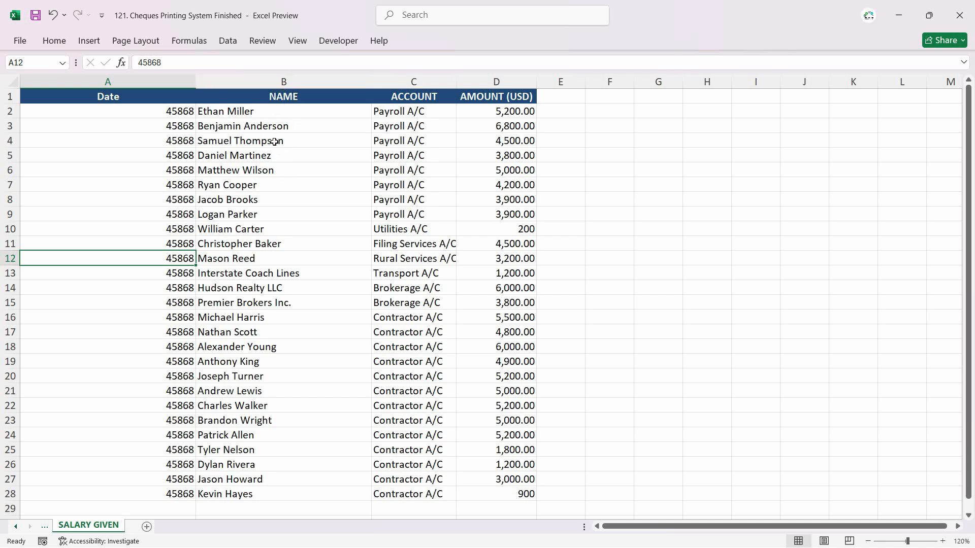
# Step: Format the Date column as day-month-year dates and autofit its width
pyautogui.click(154, 80)
pyautogui.click(54, 41)
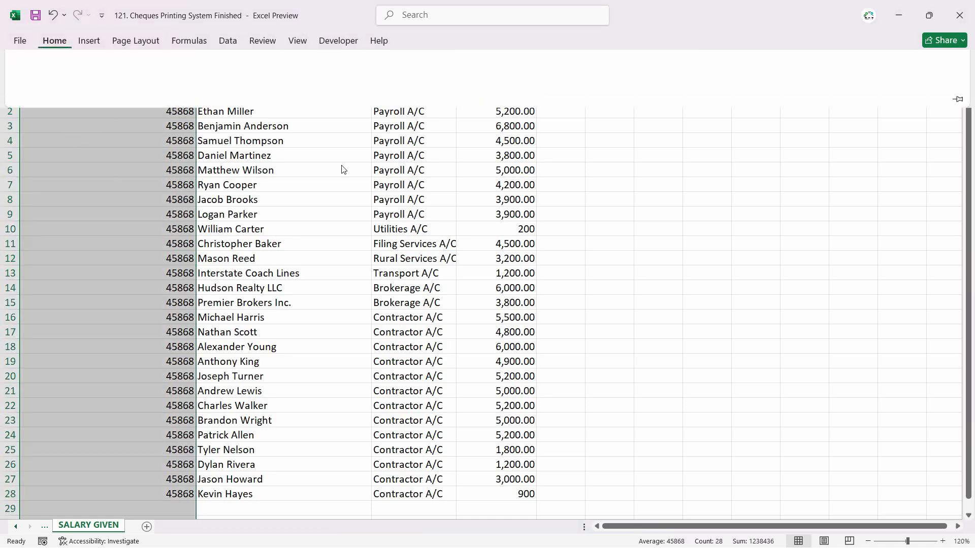
pyautogui.click(517, 65)
pyautogui.click(470, 217)
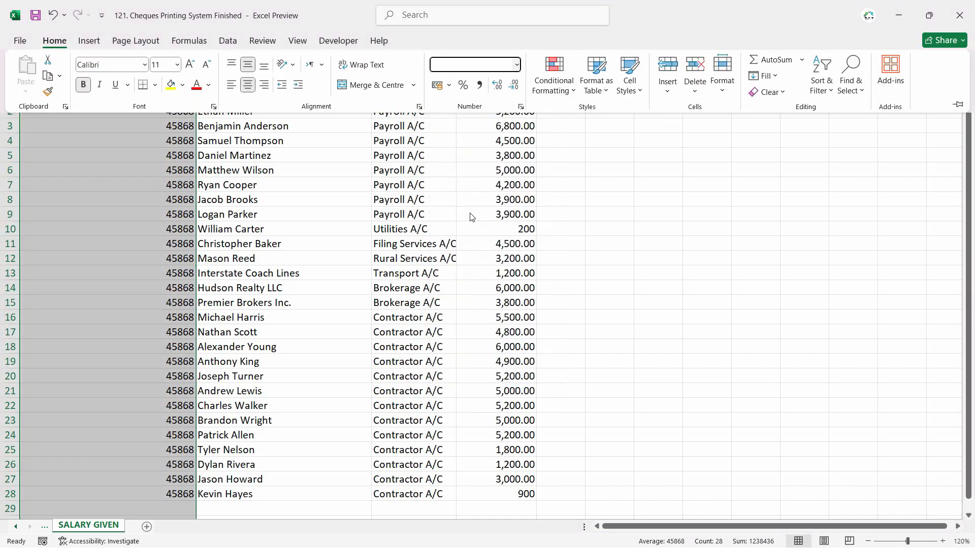
pyautogui.hotkey('alt', 'h')
pyautogui.press('o')
pyautogui.press('i')
pyautogui.click(115, 113)
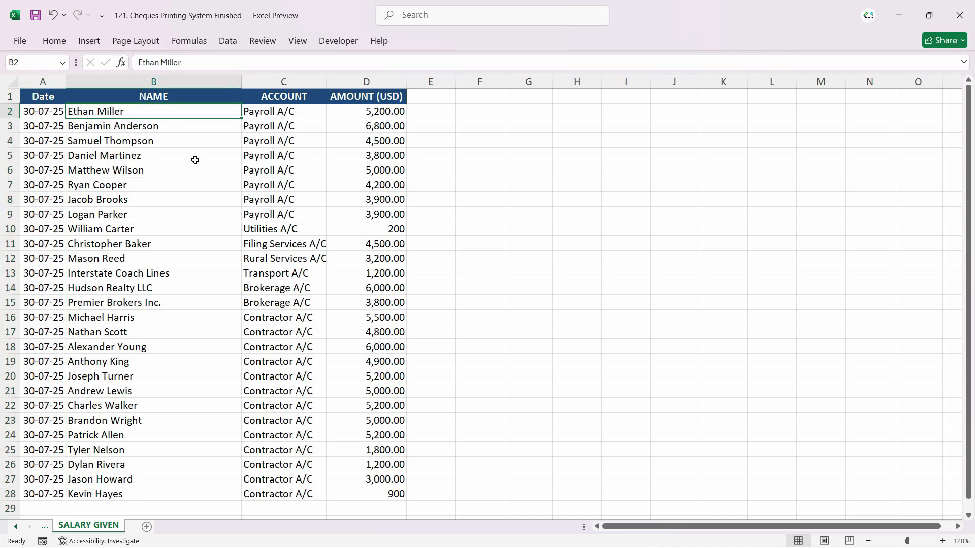
# Step: Format the amounts in D2:D28 to show thousands separators and no decimal places
pyautogui.click(377, 79)
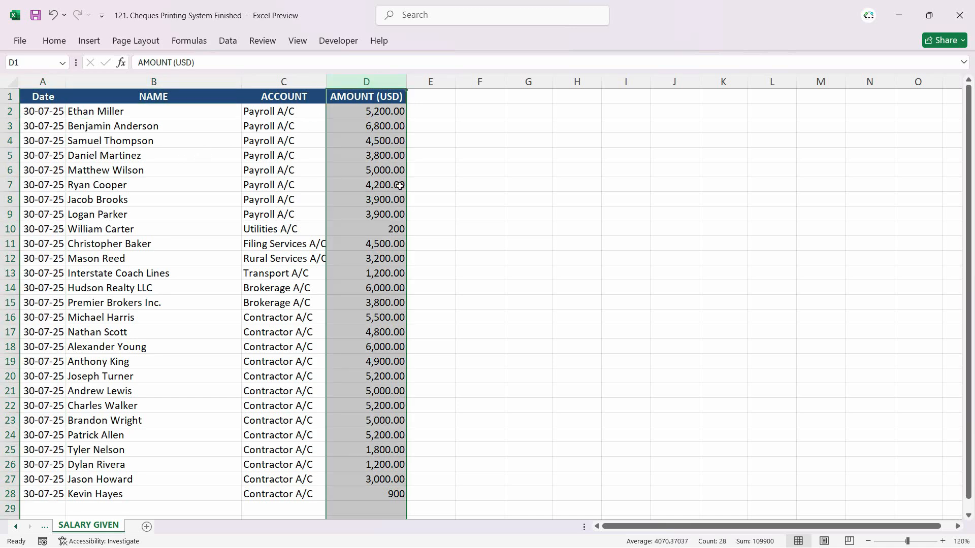
pyautogui.click(55, 40)
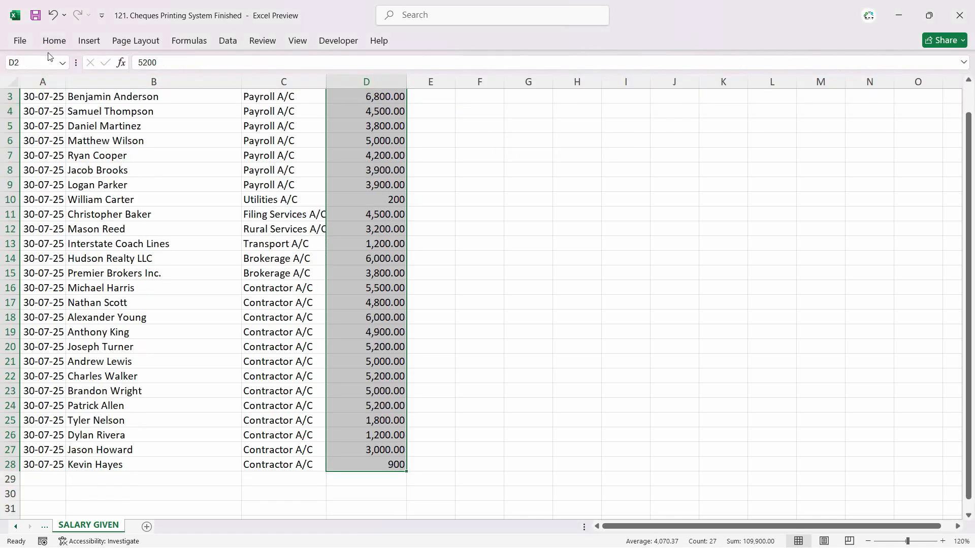
pyautogui.click(368, 383)
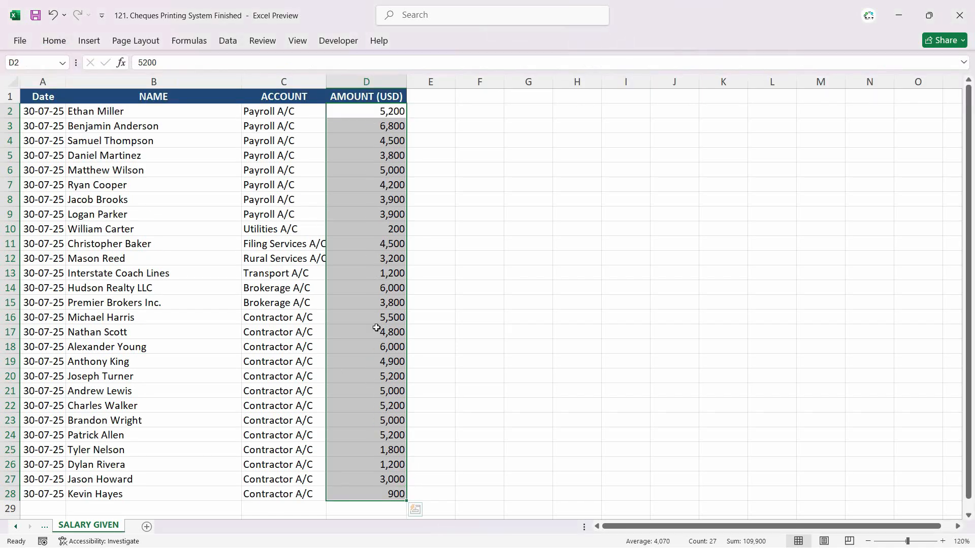
pyautogui.click(363, 246)
pyautogui.click(366, 229)
pyautogui.click(162, 216)
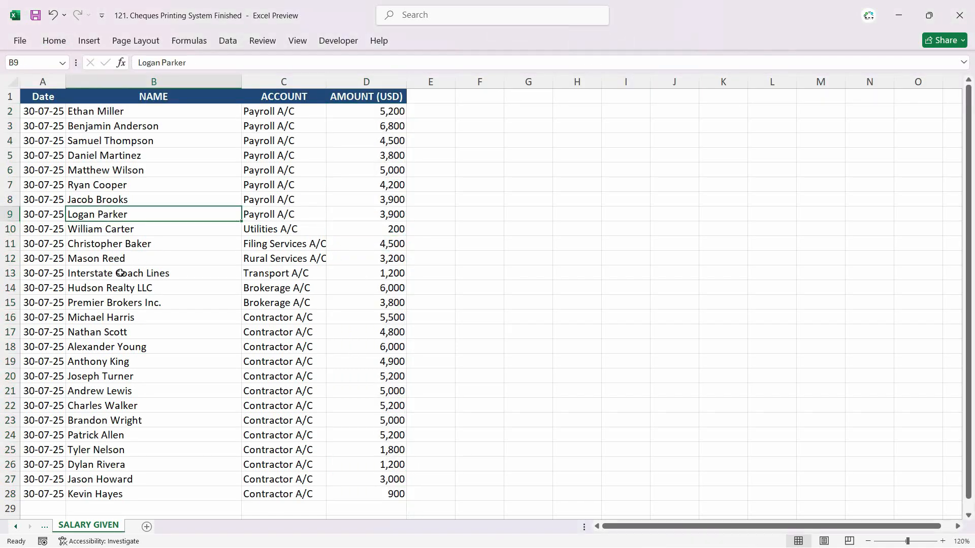
# Step: Add the header "Amount In Words" in cell E1, beside the AMOUNT (USD) column
pyautogui.click(134, 112)
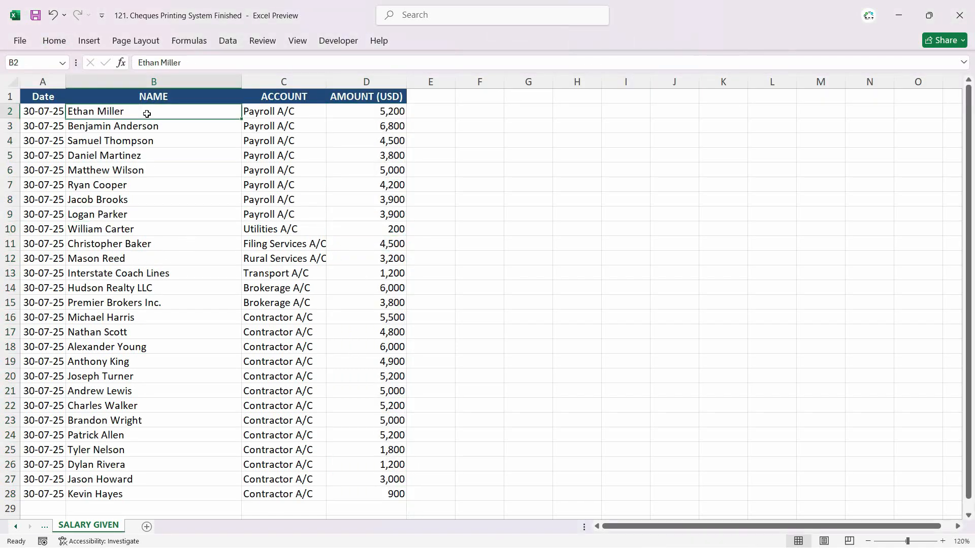
pyautogui.click(420, 95)
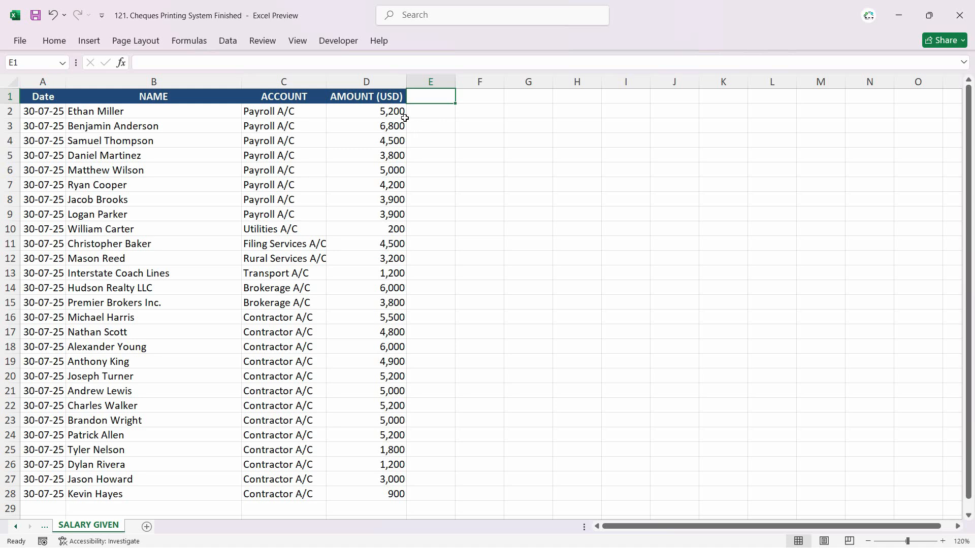
pyautogui.write('Amoutn')
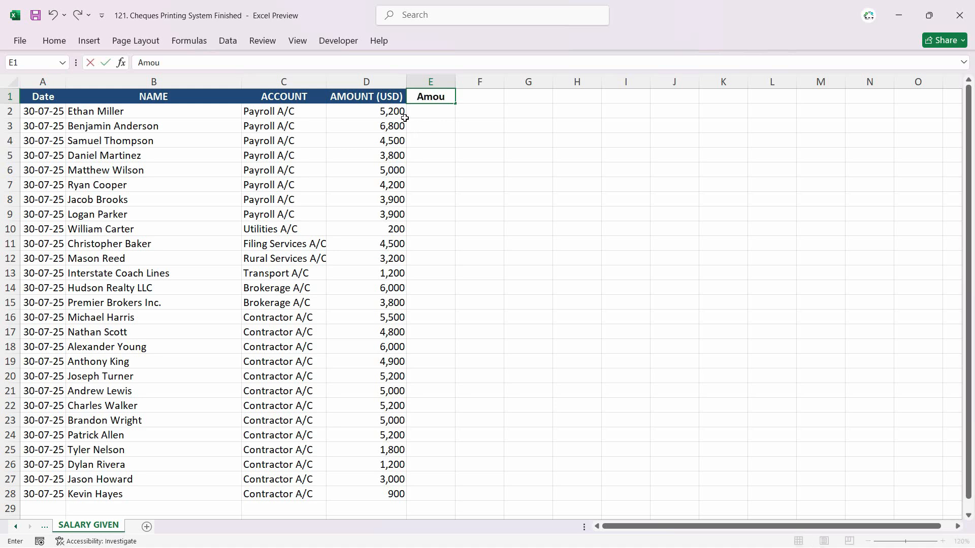
pyautogui.press('BackSpace')
pyautogui.press('BackSpace')
pyautogui.press('BackSpace')
pyautogui.write('unt In Words')
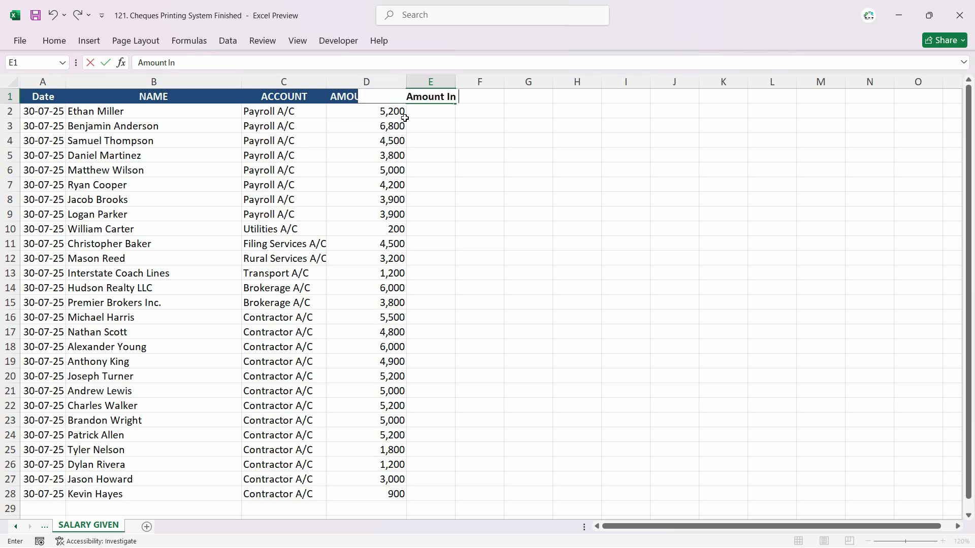
pyautogui.hotkey('ctrl', 'Return')
pyautogui.click(395, 112)
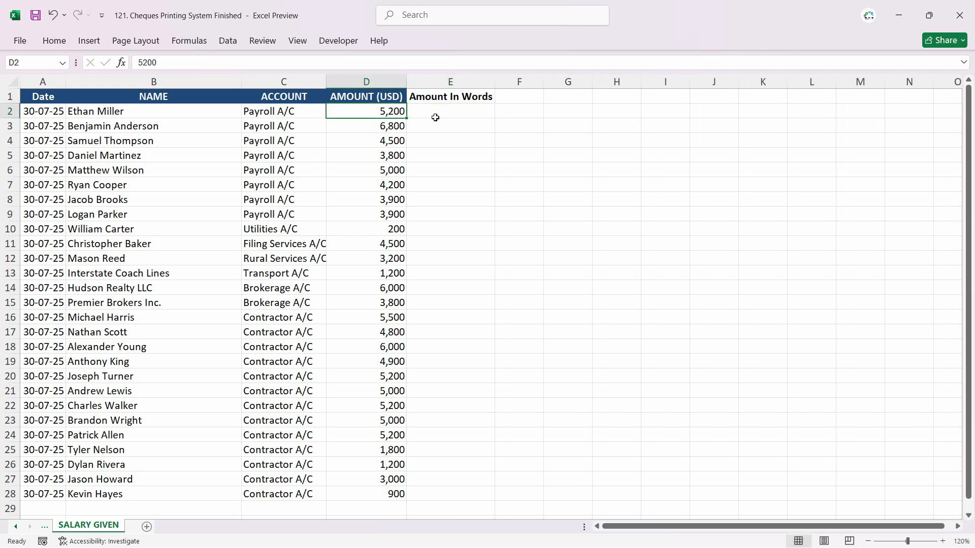
pyautogui.click(437, 118)
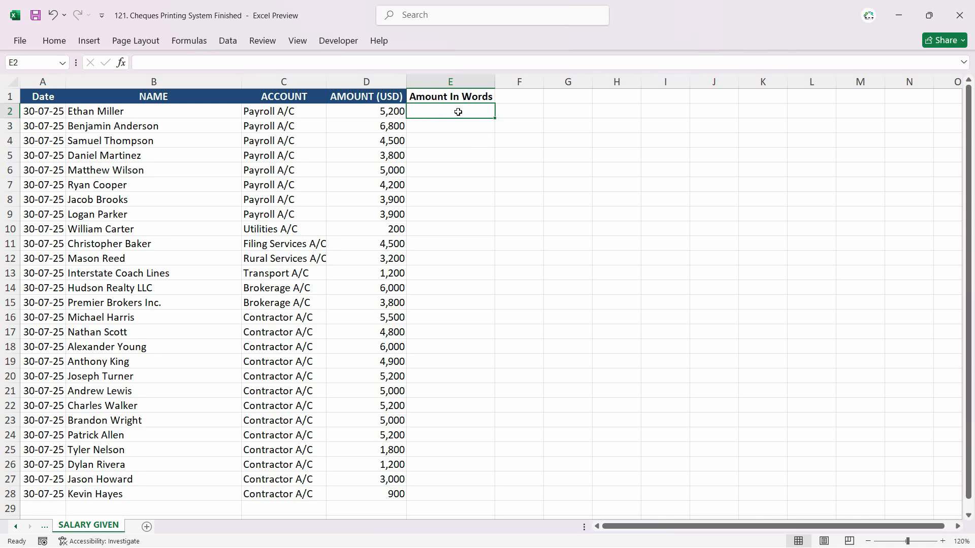
pyautogui.click(490, 96)
pyautogui.click(485, 116)
pyautogui.click(385, 110)
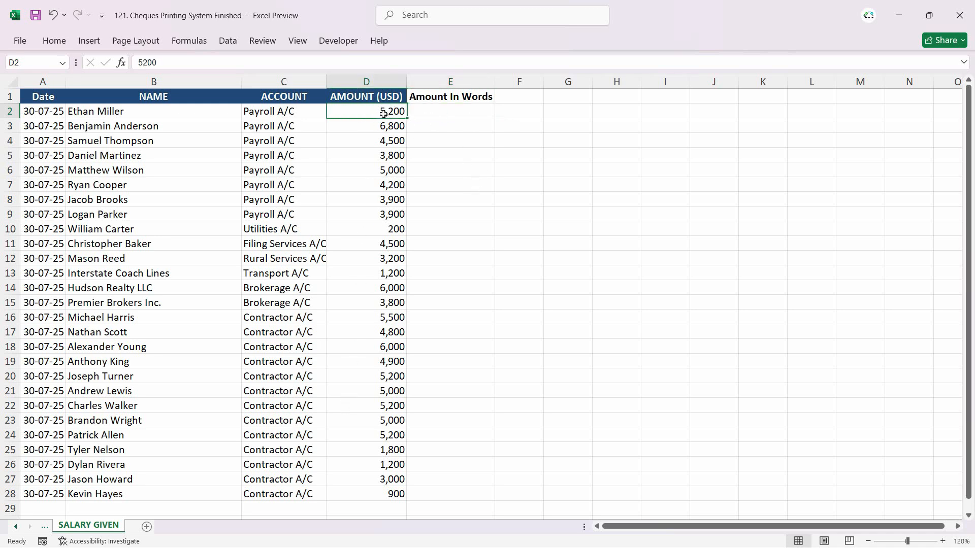
pyautogui.click(441, 114)
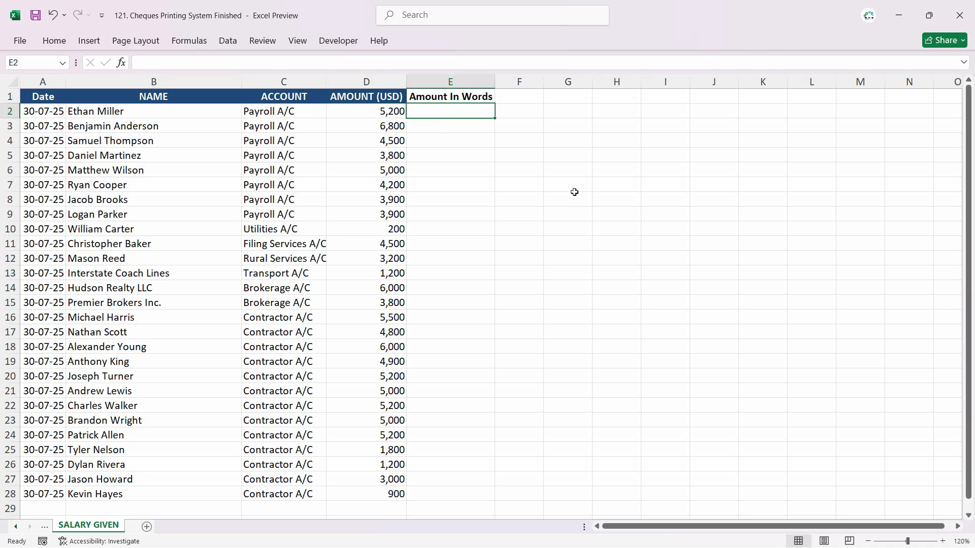
pyautogui.write('=')
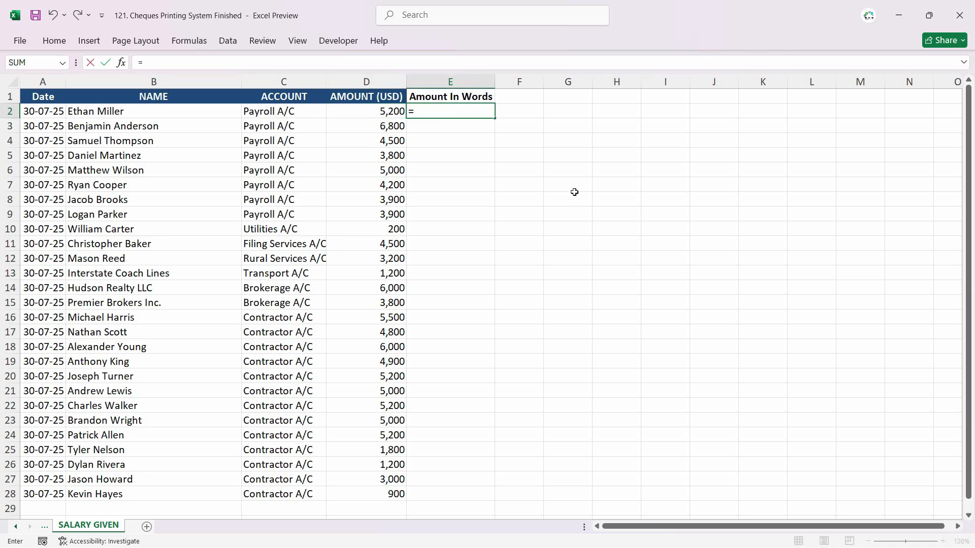
pyautogui.write('spe')
pyautogui.press('BackSpace')
pyautogui.press('BackSpace')
pyautogui.press('BackSpace')
pyautogui.press('BackSpace')
pyautogui.press('BackSpace')
pyautogui.press('Escape')
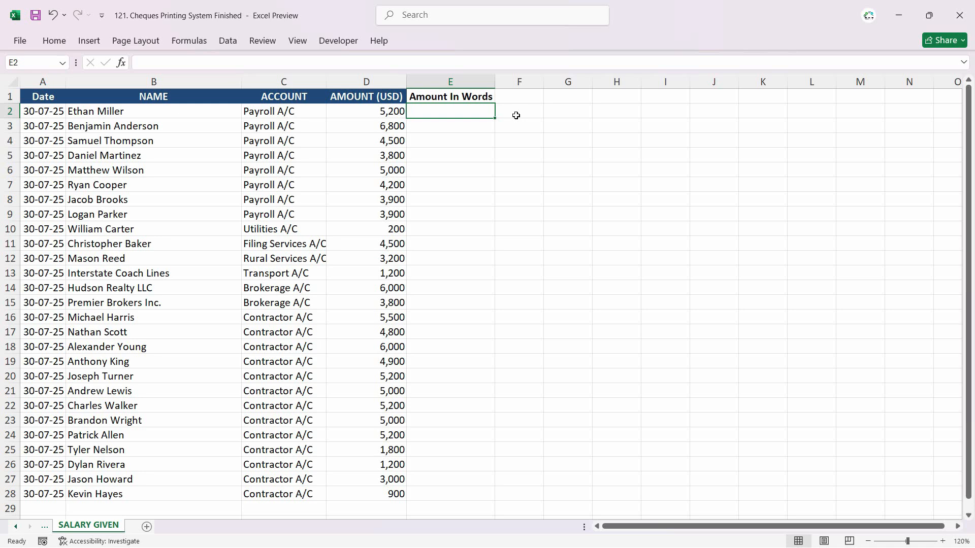
pyautogui.click(344, 42)
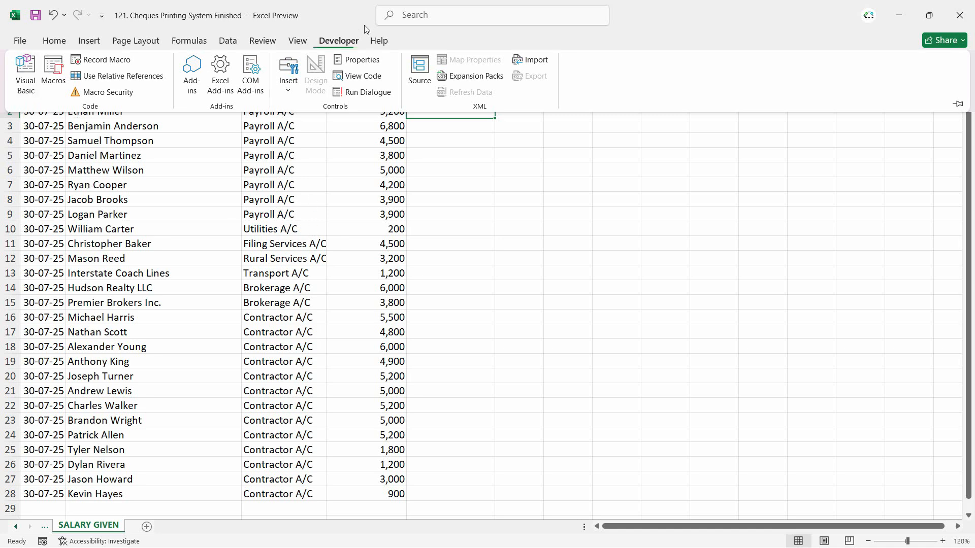
pyautogui.click(54, 40)
pyautogui.click(91, 45)
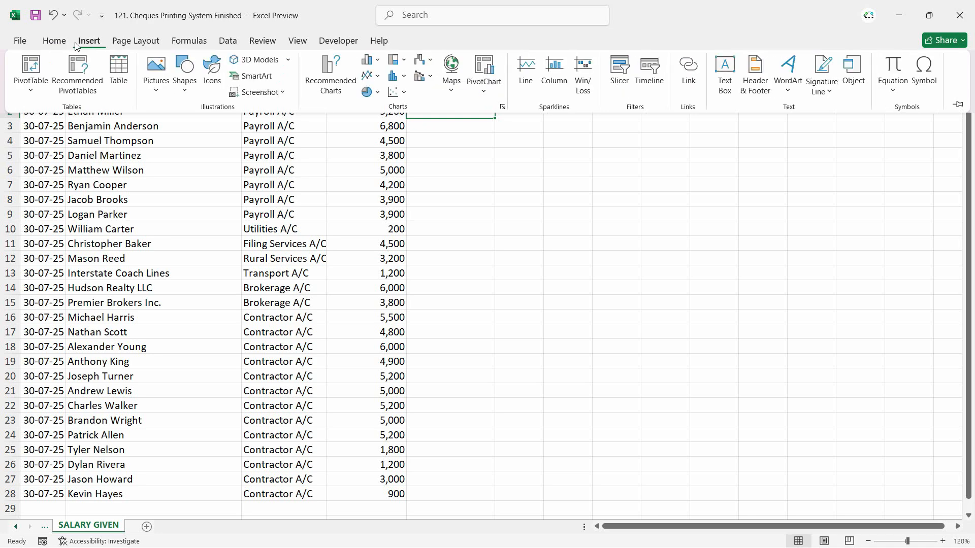
pyautogui.click(151, 45)
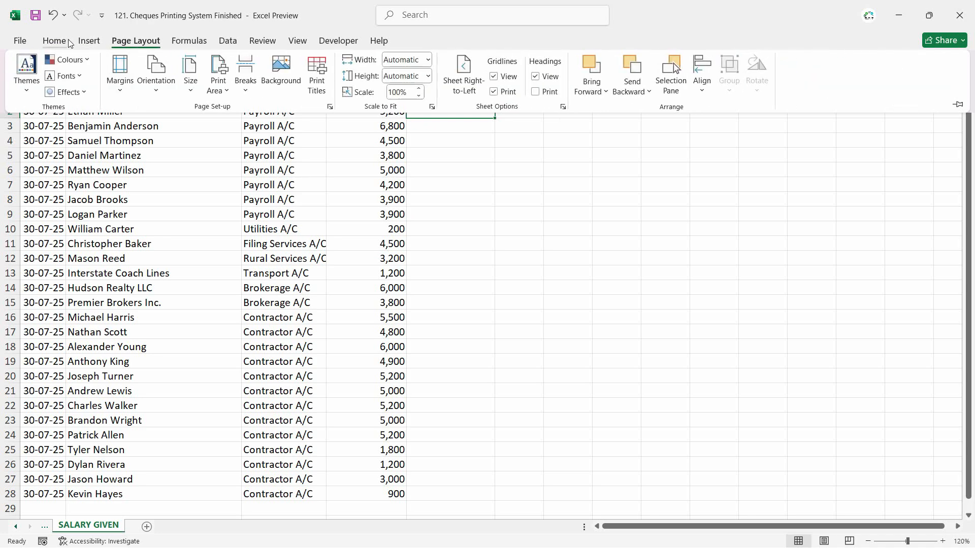
pyautogui.click(183, 42)
pyautogui.click(150, 43)
# Step: Make sure the Developer tab is enabled in the ribbon customisation options
pyautogui.rightClick(823, 83)
pyautogui.click(849, 91)
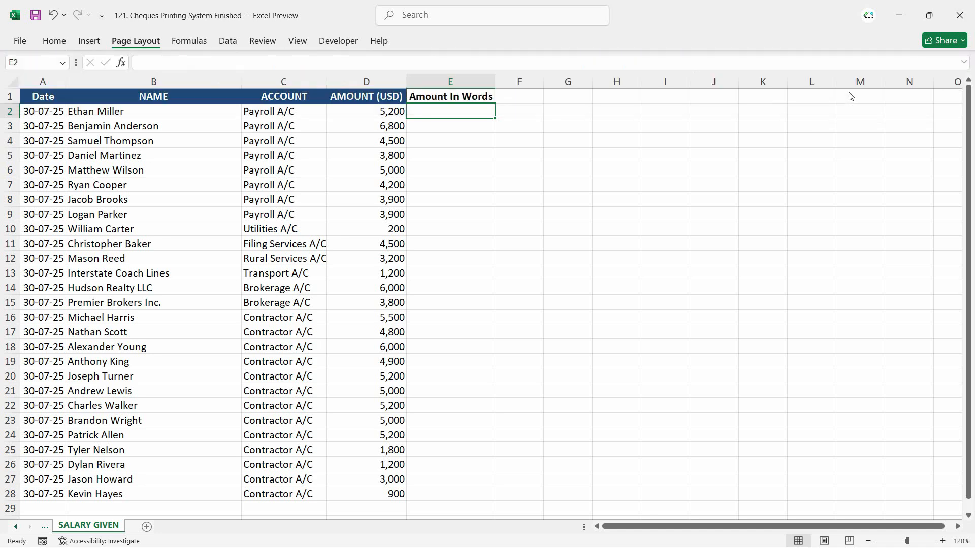
pyautogui.click(570, 351)
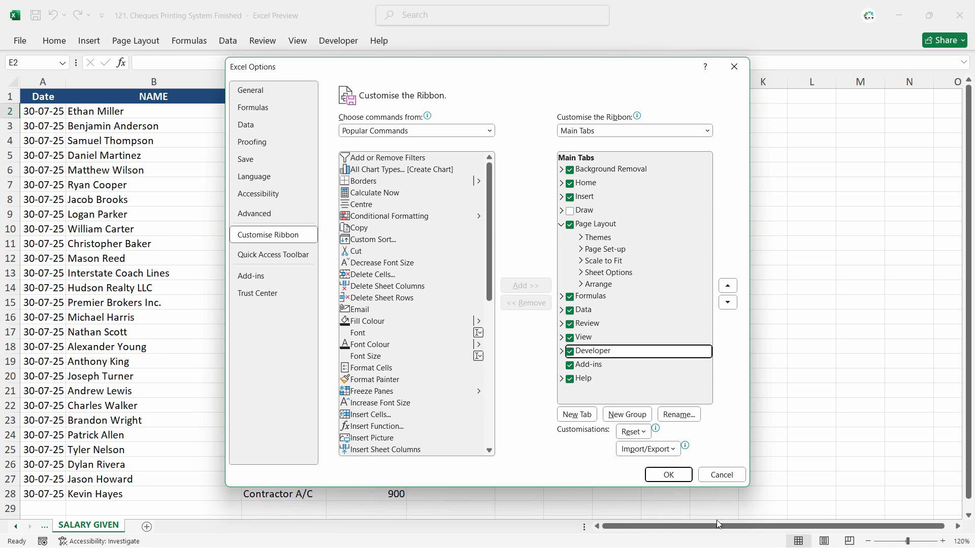
pyautogui.click(668, 474)
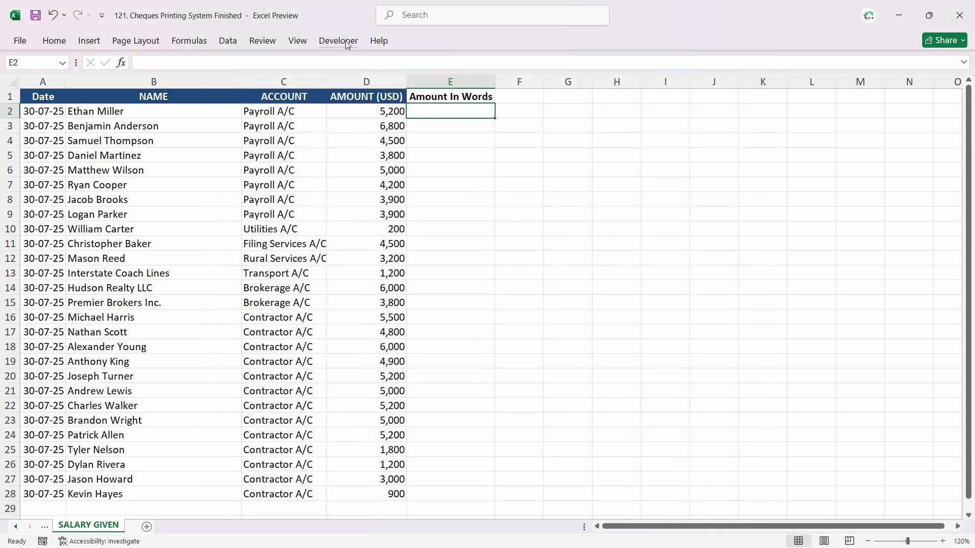
# Step: Insert a new VBA module containing the SpellNumber number-to-words code, then close the Visual Basic editor
pyautogui.click(338, 41)
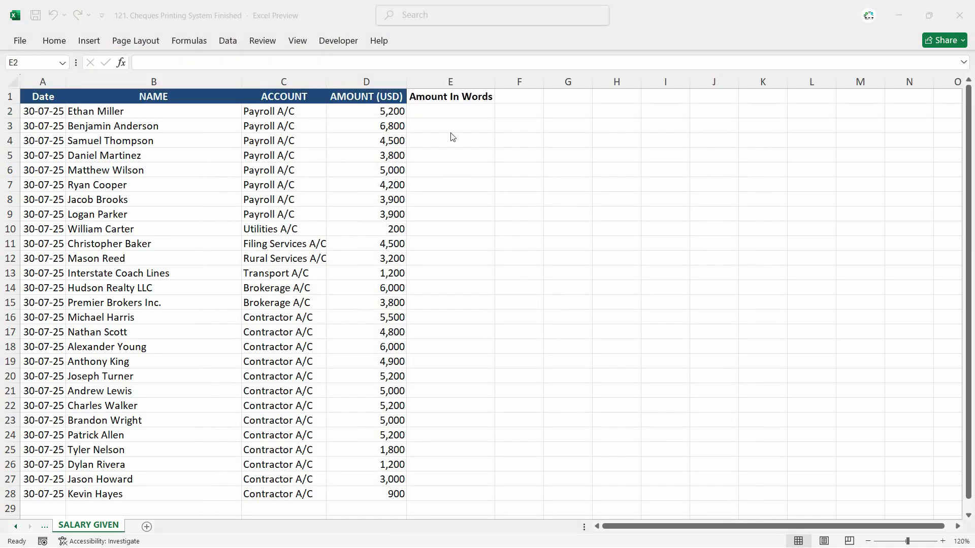
pyautogui.click(444, 96)
pyautogui.click(339, 42)
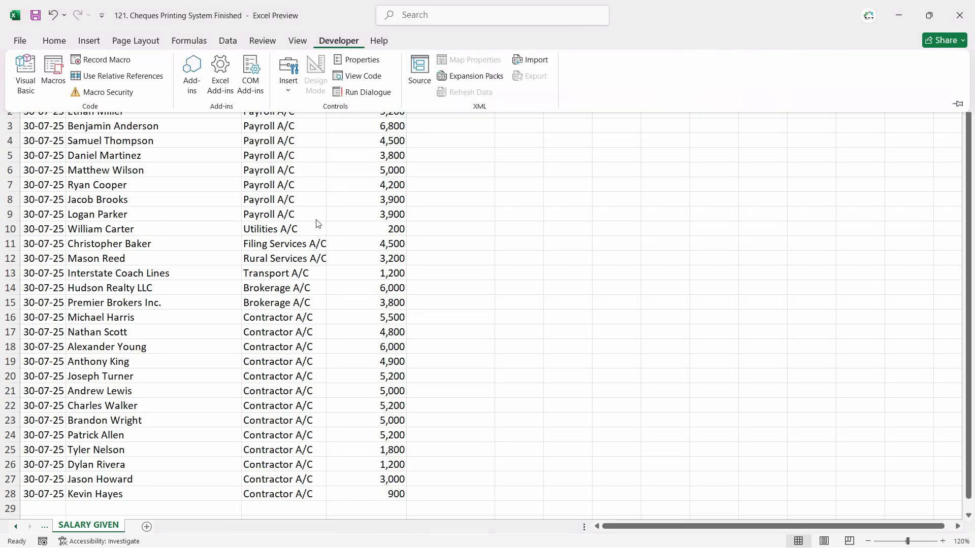
pyautogui.click(35, 81)
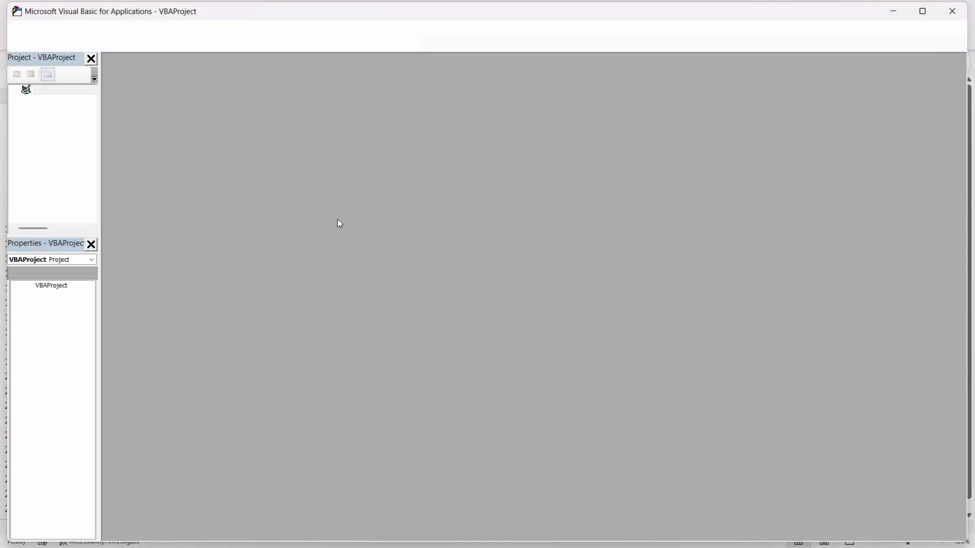
pyautogui.click(89, 27)
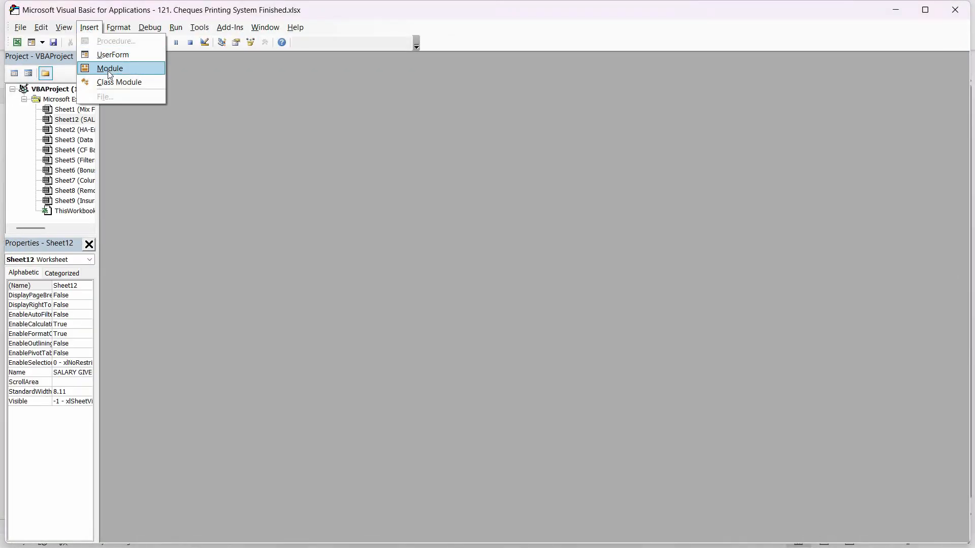
pyautogui.click(105, 68)
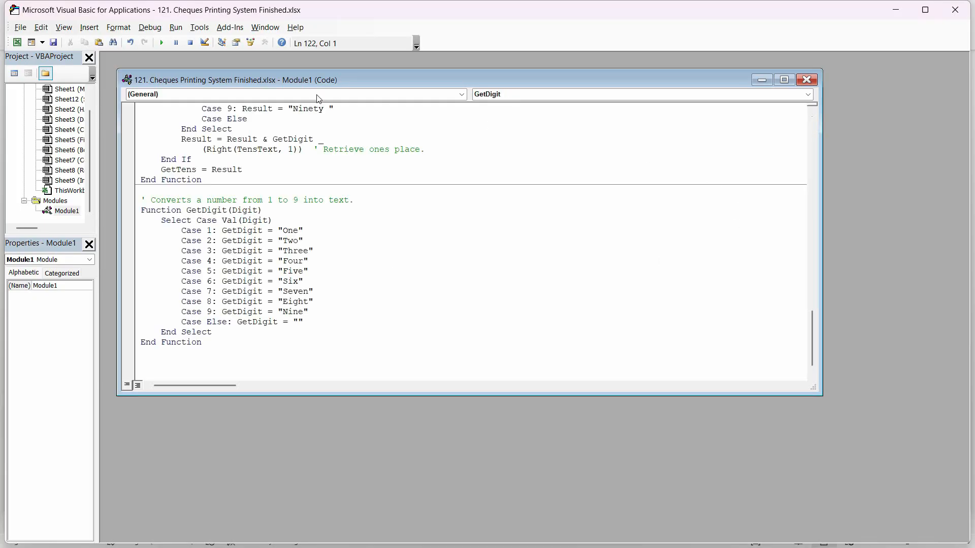
pyautogui.click(806, 80)
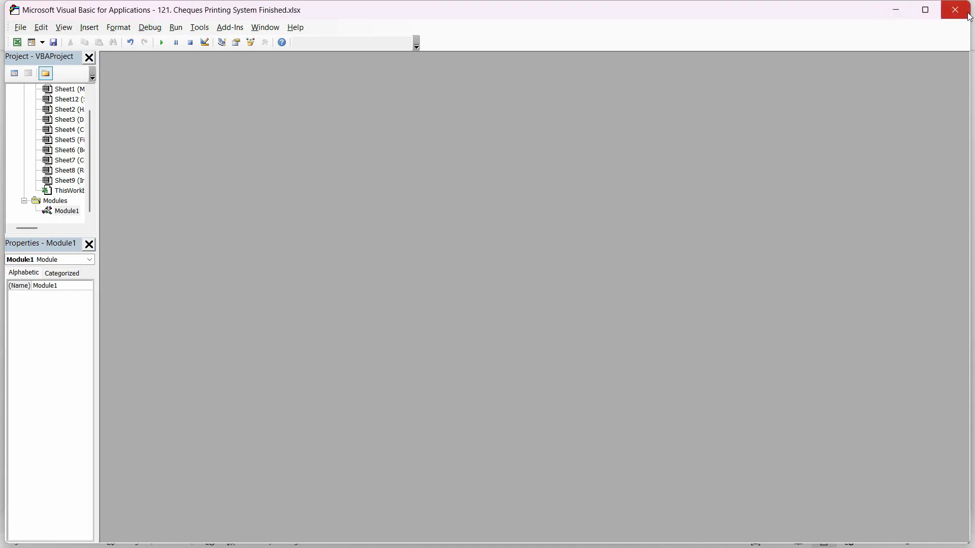
pyautogui.click(969, 16)
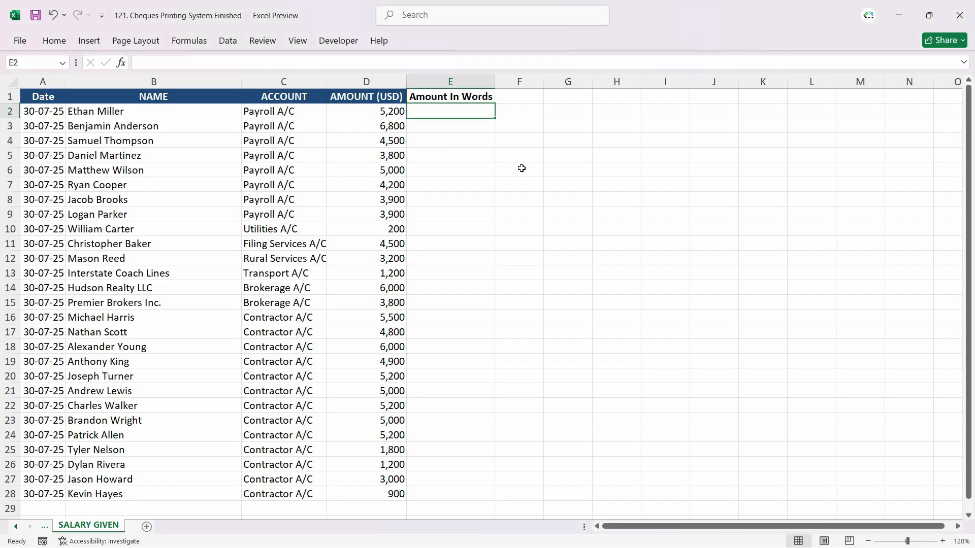
# Step: Enter =SpellNumber(D2) in E2 to spell out the first amount and autofit column E
pyautogui.write('=')
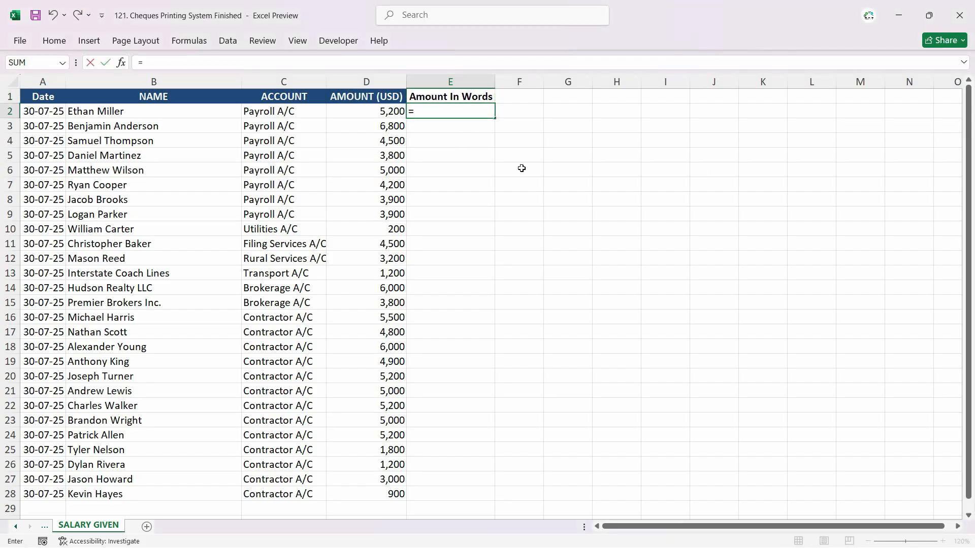
pyautogui.write('sp')
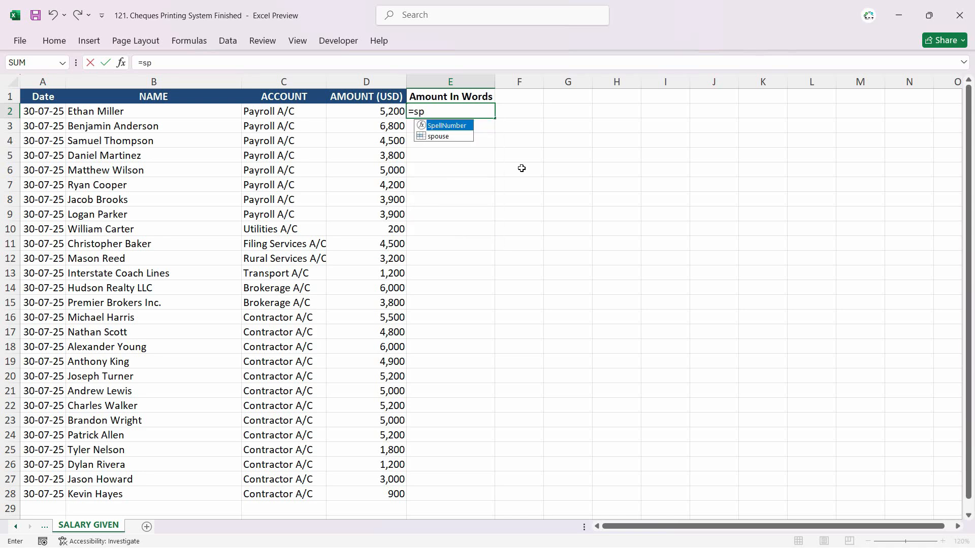
pyautogui.doubleClick(461, 128)
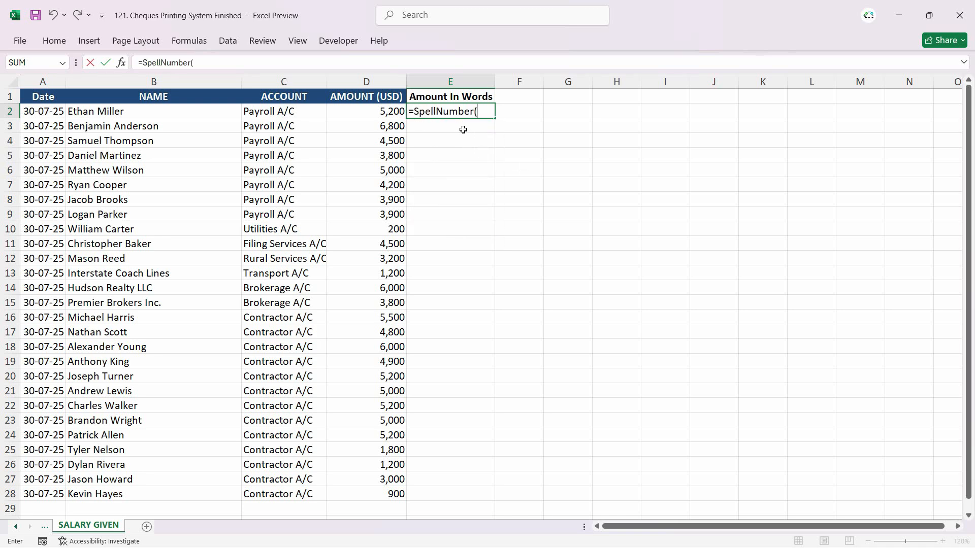
pyautogui.press('Left')
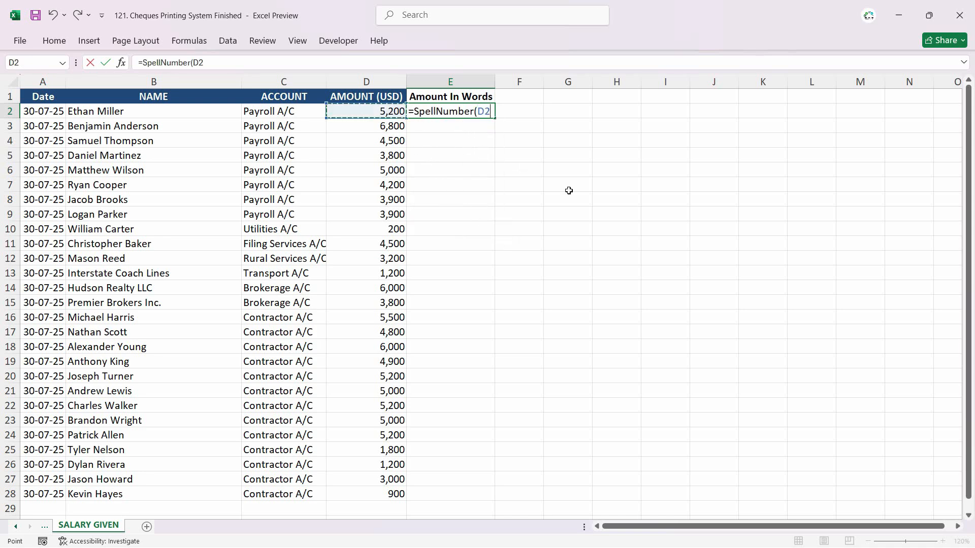
pyautogui.press('Return')
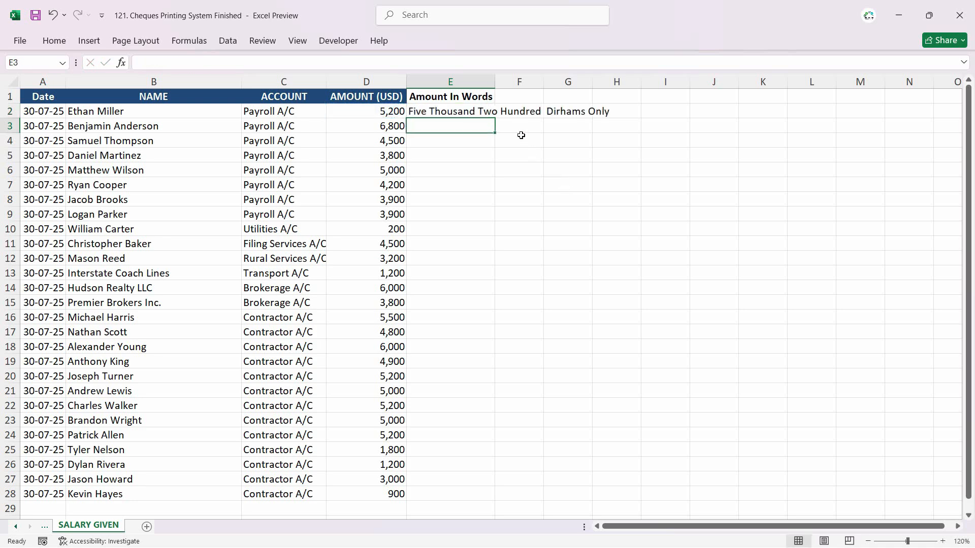
pyautogui.click(497, 81)
pyautogui.doubleClick(495, 81)
# Step: Fill the SpellNumber formula from E2 down the Amount In Words column to row 28
pyautogui.click(479, 115)
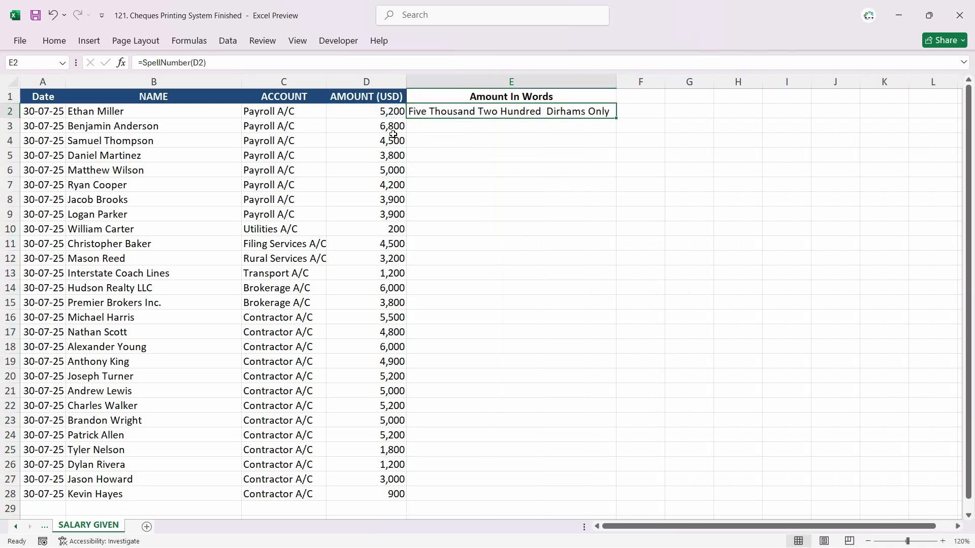
pyautogui.click(389, 114)
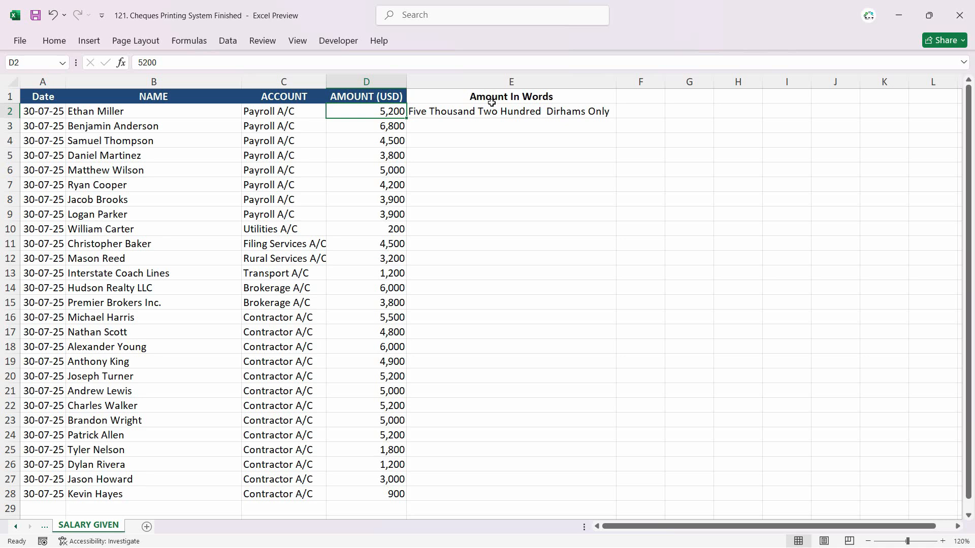
pyautogui.click(545, 115)
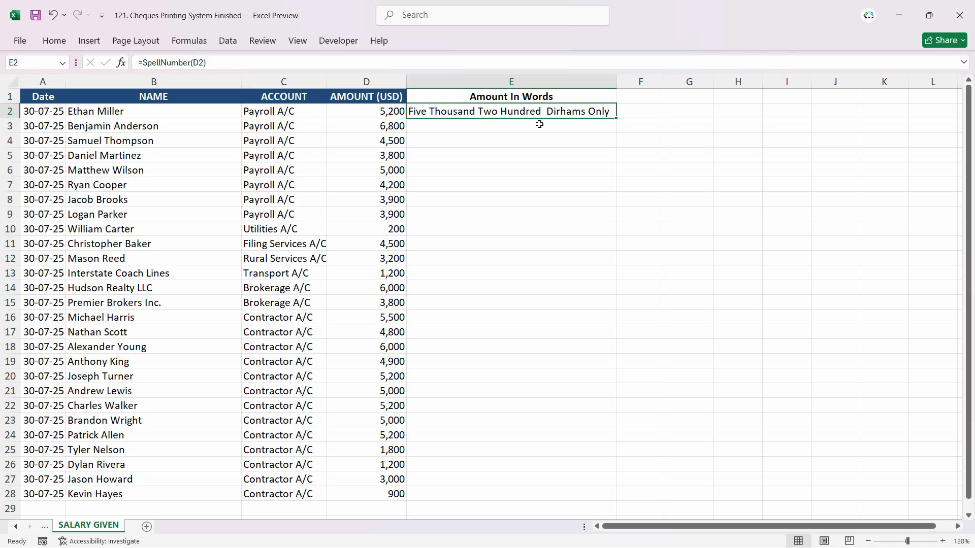
pyautogui.doubleClick(617, 119)
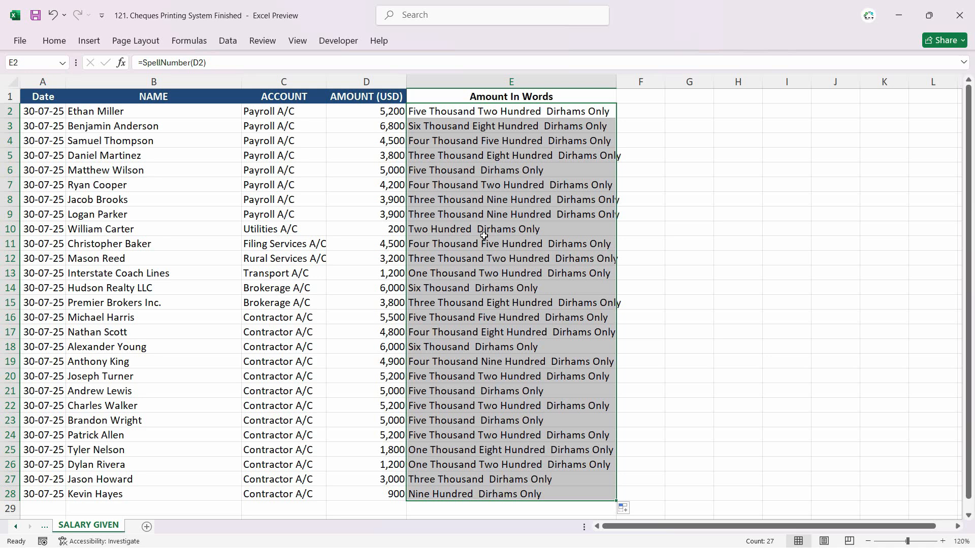
pyautogui.click(387, 97)
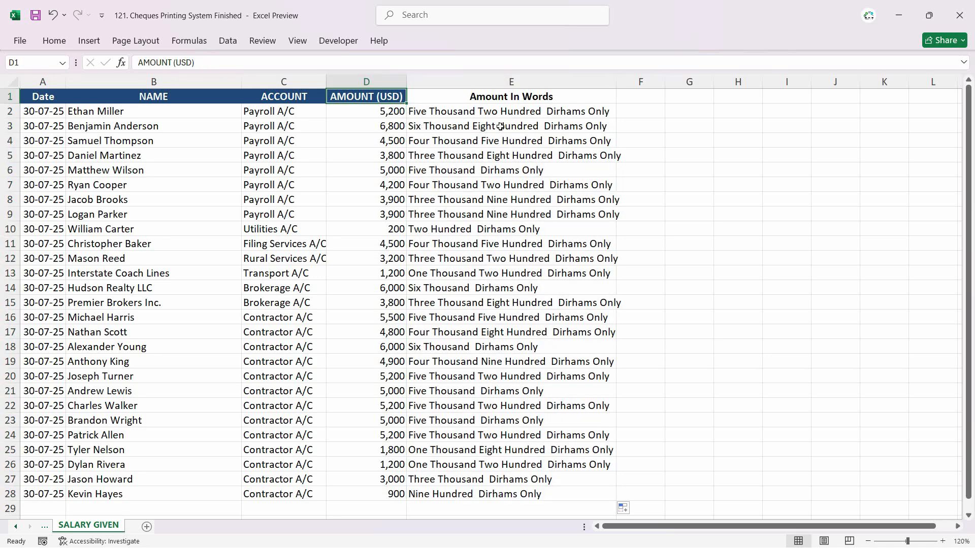
pyautogui.click(526, 113)
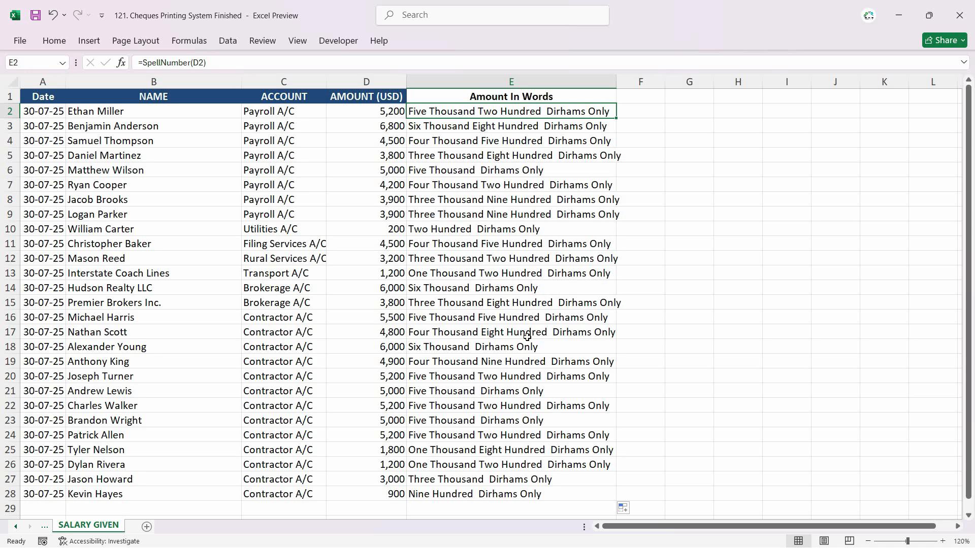
# Step: Open Module1 in the Visual Basic editor and replace every "Dirhams" with "Dollars" in the current module
pyautogui.click(339, 41)
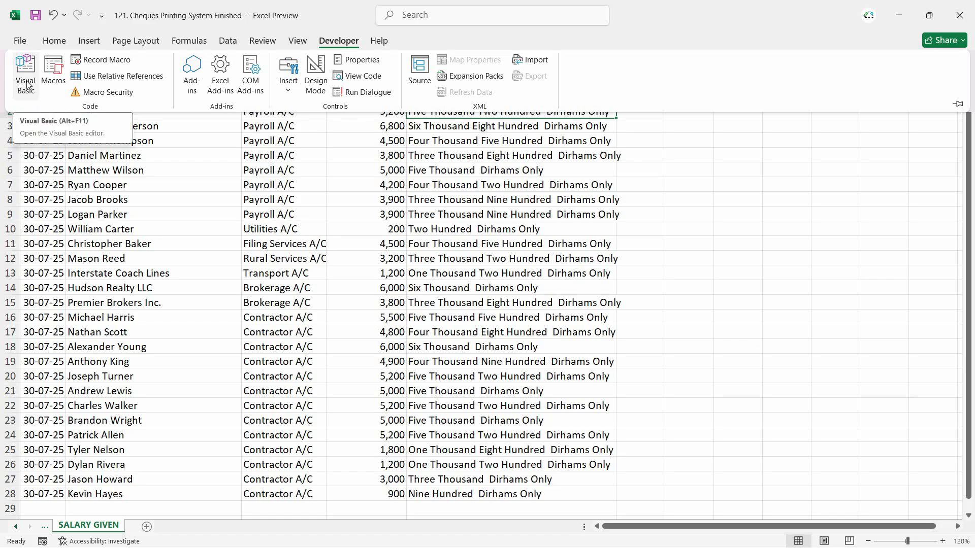
pyautogui.click(25, 76)
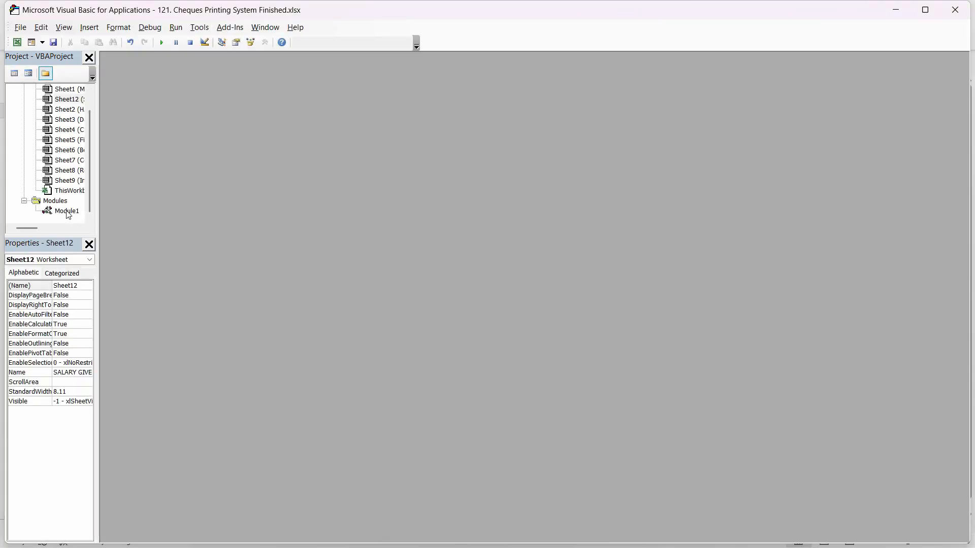
pyautogui.click(67, 211)
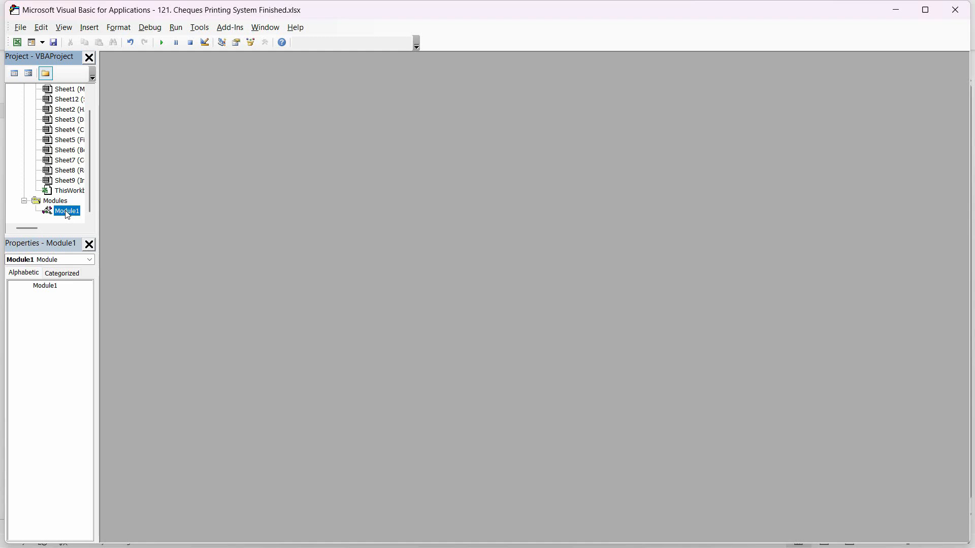
pyautogui.doubleClick(67, 212)
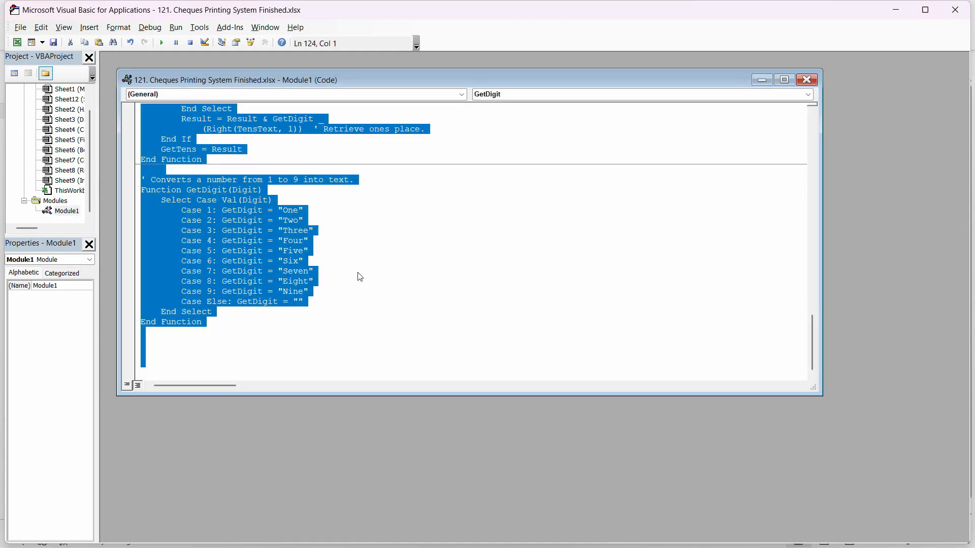
pyautogui.click(360, 276)
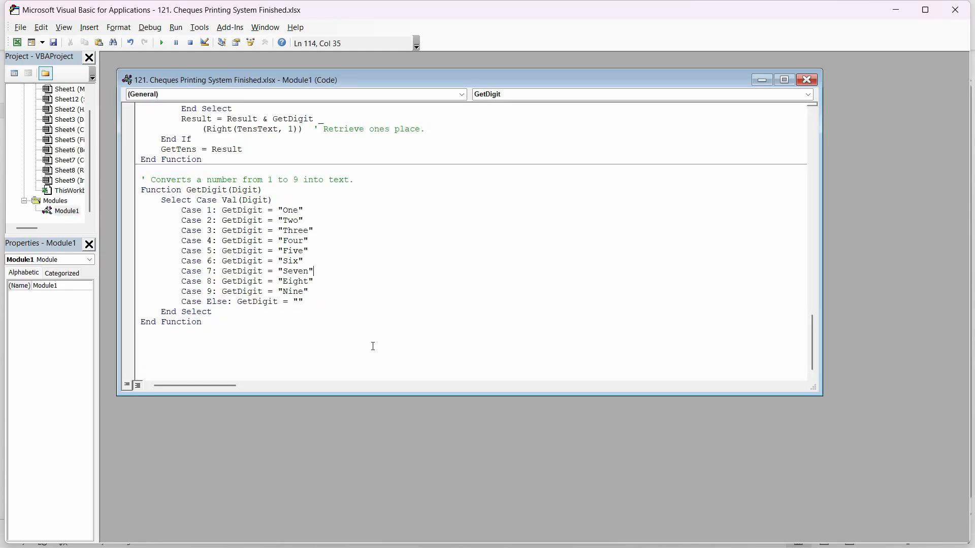
pyautogui.hotkey('ctrl', 'f')
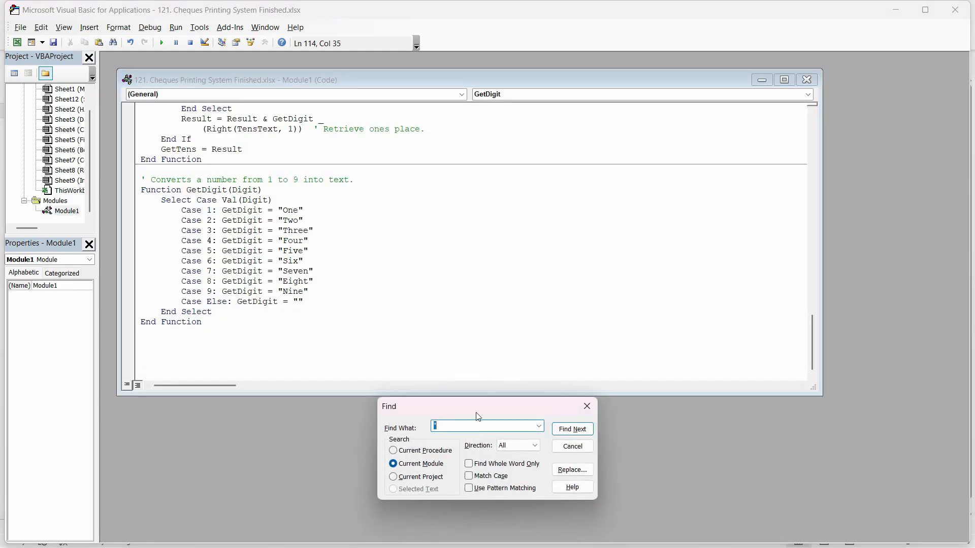
pyautogui.moveTo(482, 402); pyautogui.dragTo(503, 321)
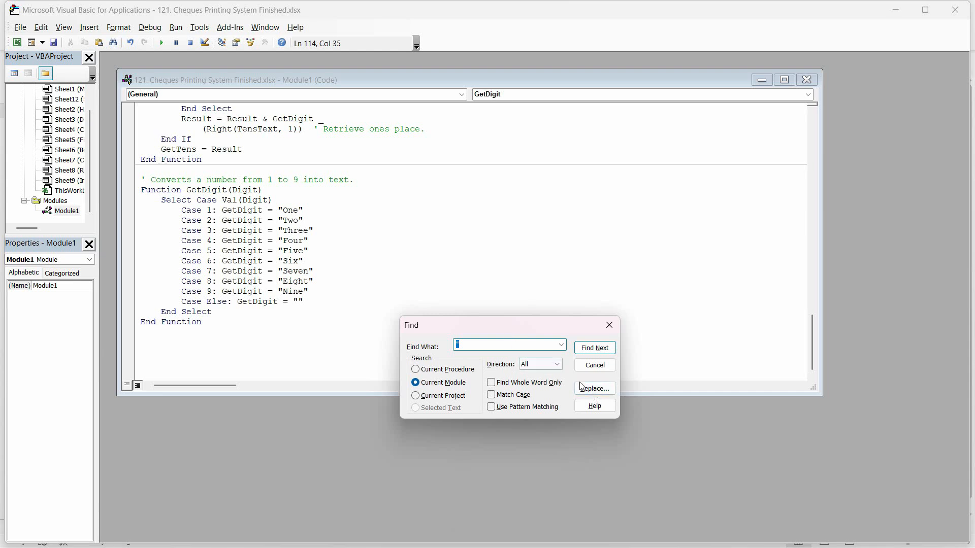
pyautogui.hotkey('ctrl', 'h')
pyautogui.moveTo(481, 405); pyautogui.dragTo(490, 273)
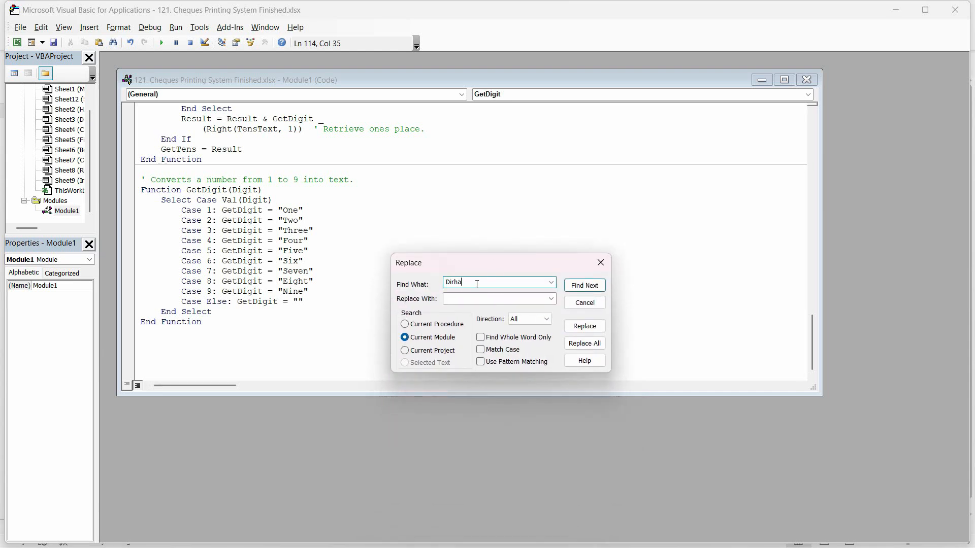
pyautogui.click(518, 297)
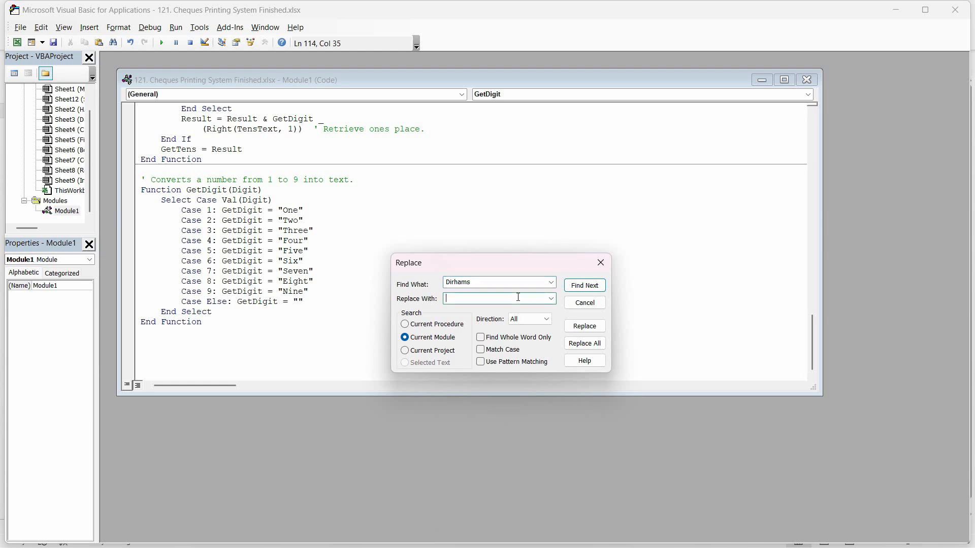
pyautogui.click(585, 343)
pyautogui.click(553, 330)
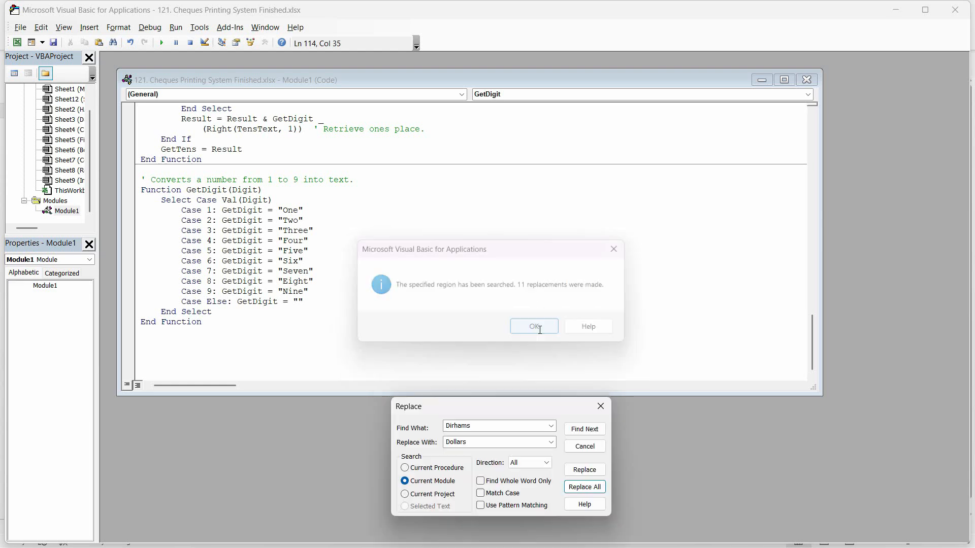
# Step: Replace every remaining "Dirham" with "Dollar" in the current module
pyautogui.click(508, 426)
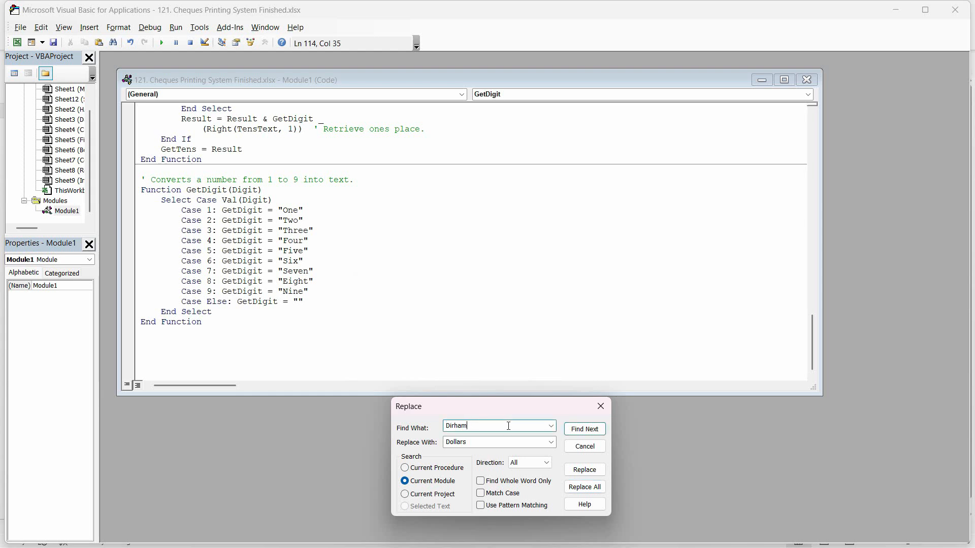
pyautogui.click(509, 442)
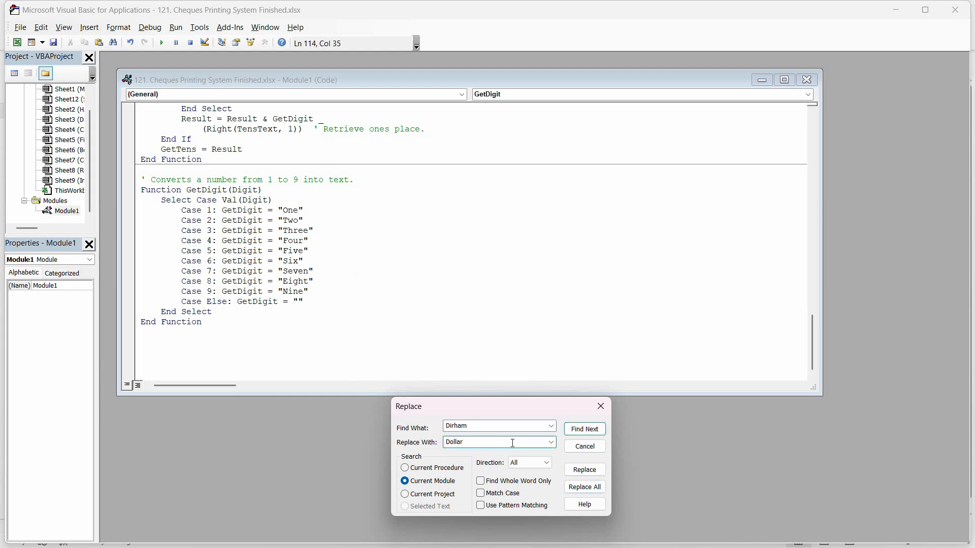
pyautogui.click(584, 486)
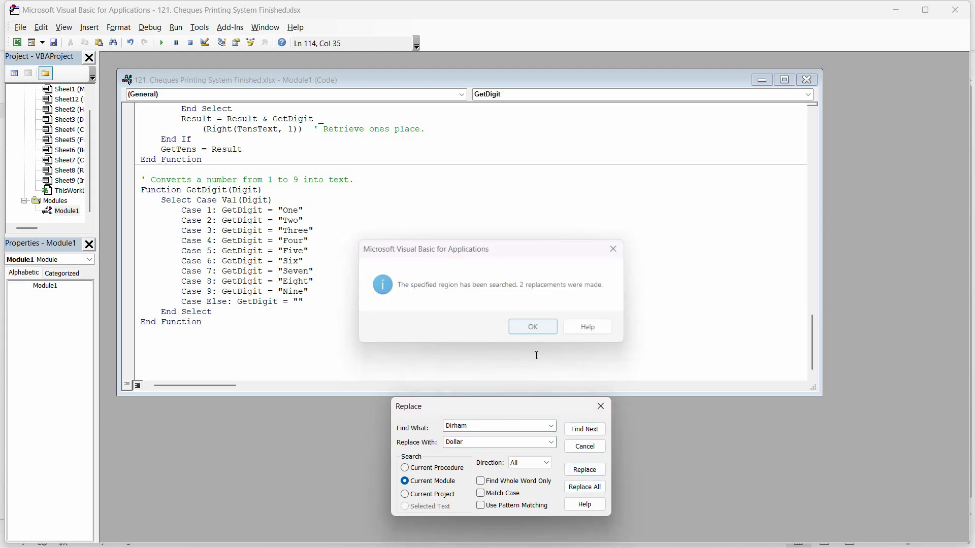
pyautogui.click(533, 326)
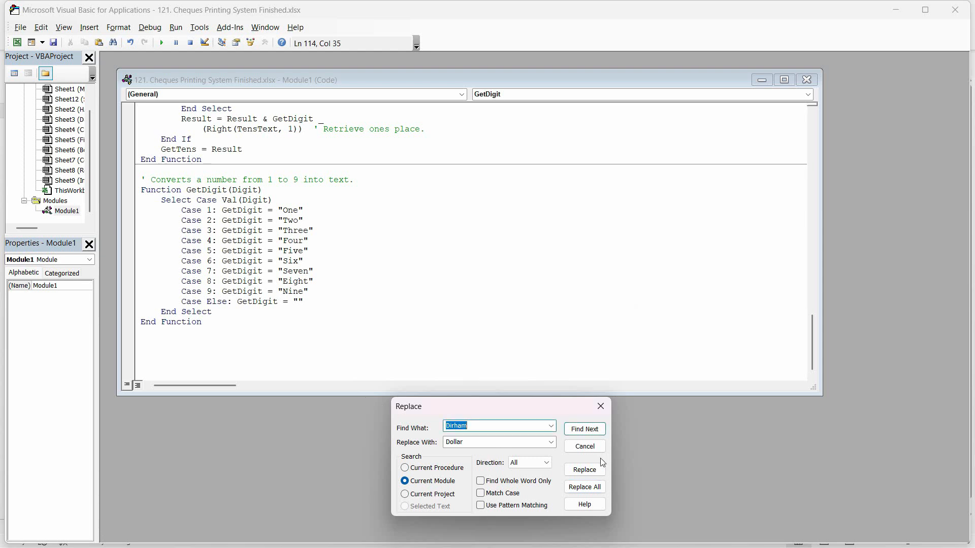
# Step: Replace every "Fils" with "Cents" in the current module
pyautogui.write('Fils')
pyautogui.doubleClick(459, 442)
pyautogui.write('Cents')
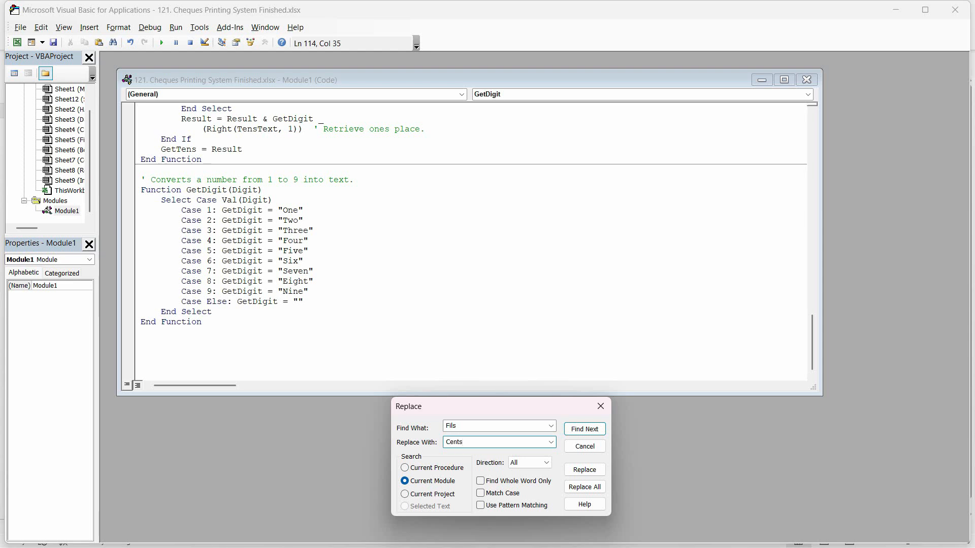
pyautogui.click(584, 487)
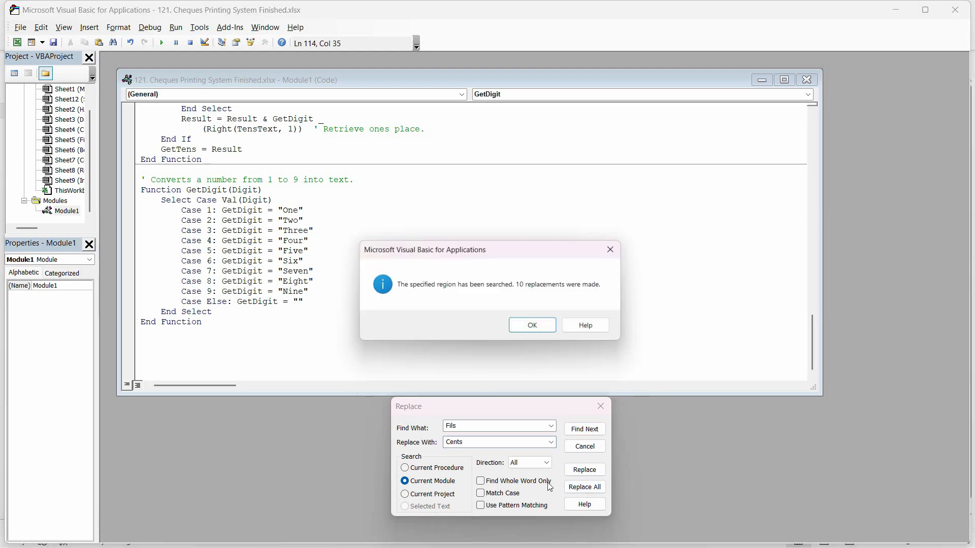
pyautogui.click(533, 327)
# Step: Replace every "Fil" with "Cent" in the current module, then close the code window and the Visual Basic editor
pyautogui.doubleClick(484, 428)
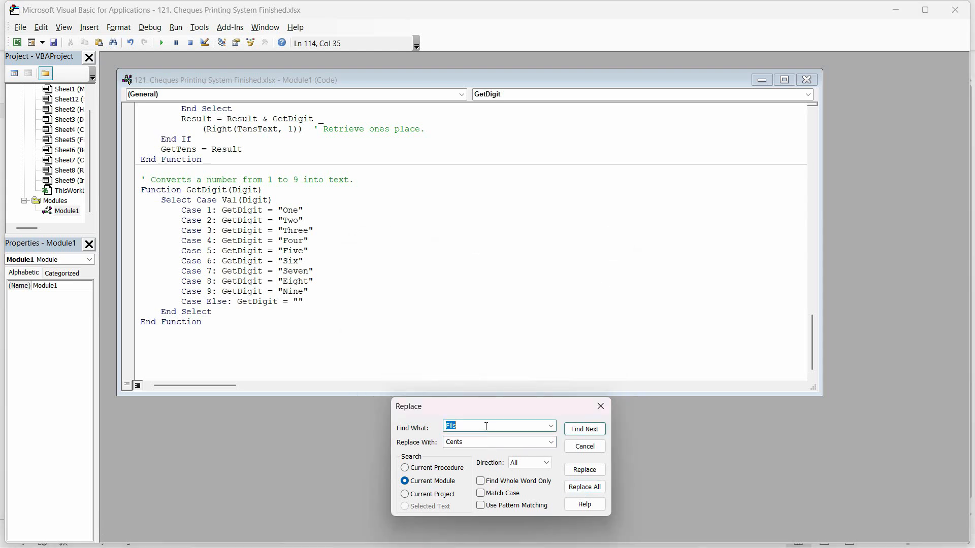
pyautogui.click(489, 426)
pyautogui.doubleClick(495, 443)
pyautogui.click(495, 444)
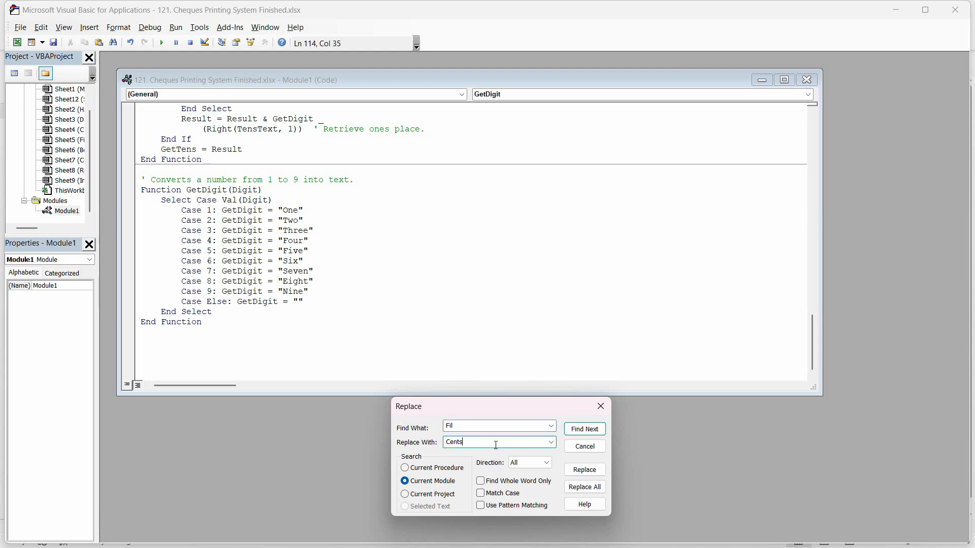
pyautogui.click(595, 490)
pyautogui.click(530, 326)
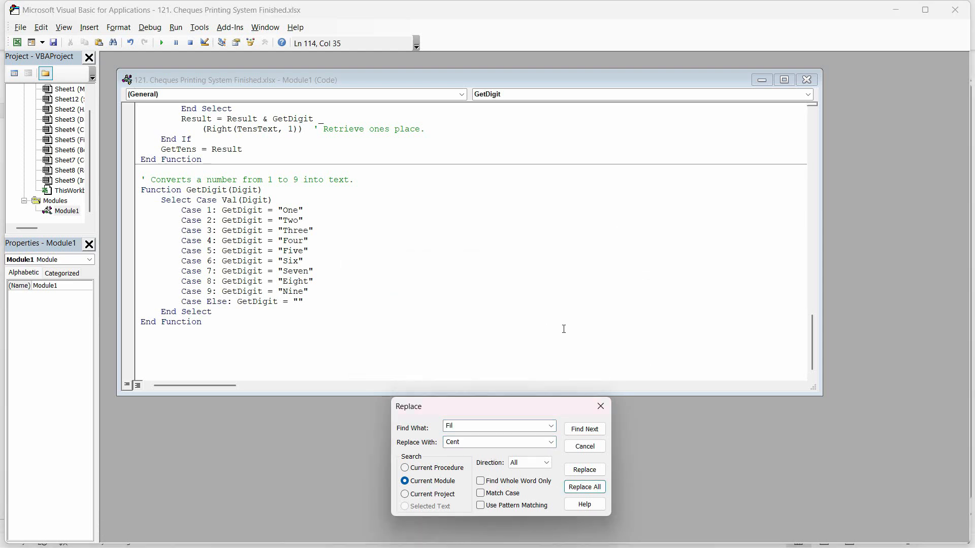
pyautogui.click(601, 407)
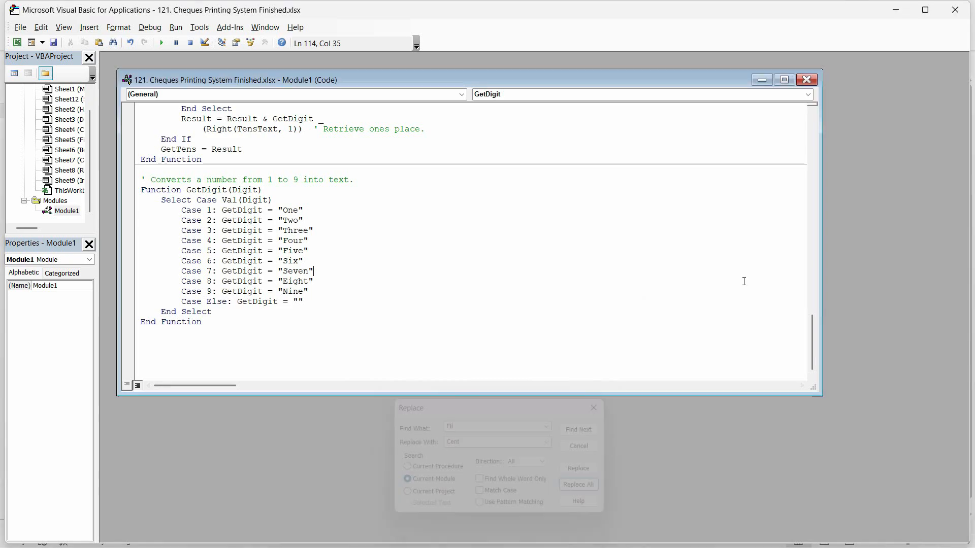
pyautogui.click(807, 80)
pyautogui.click(954, 10)
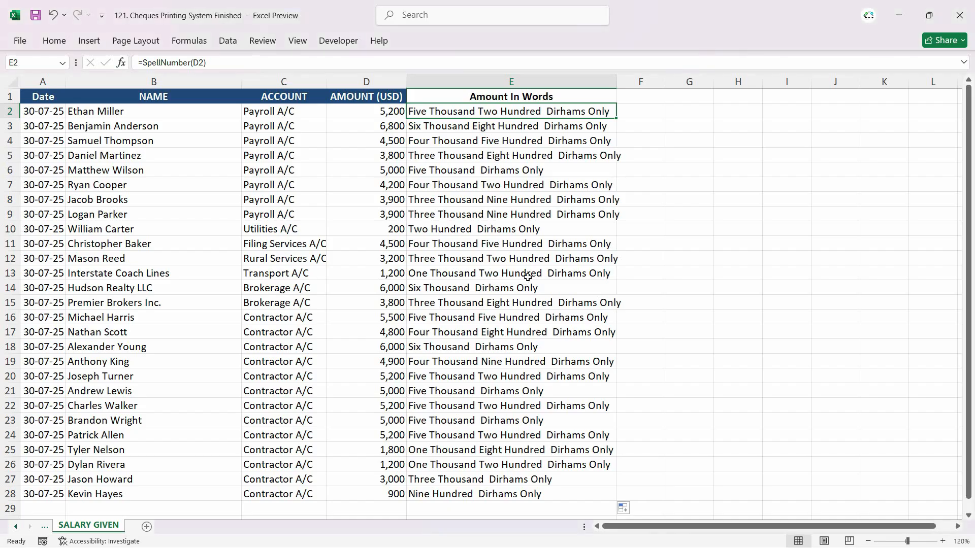
# Step: Refill the SpellNumber formula from E2 down the Amount In Words column to refresh the currency wording
pyautogui.doubleClick(616, 119)
pyautogui.click(576, 126)
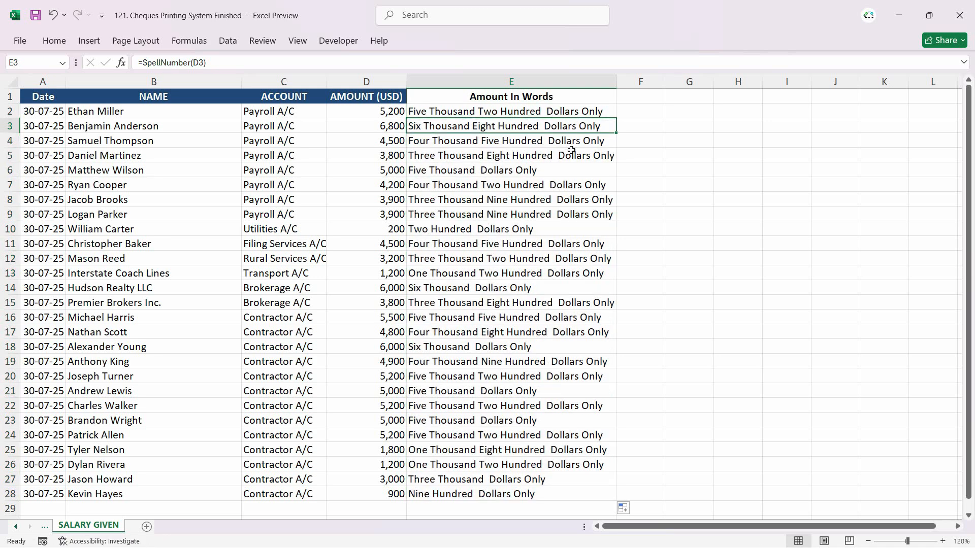
pyautogui.click(559, 111)
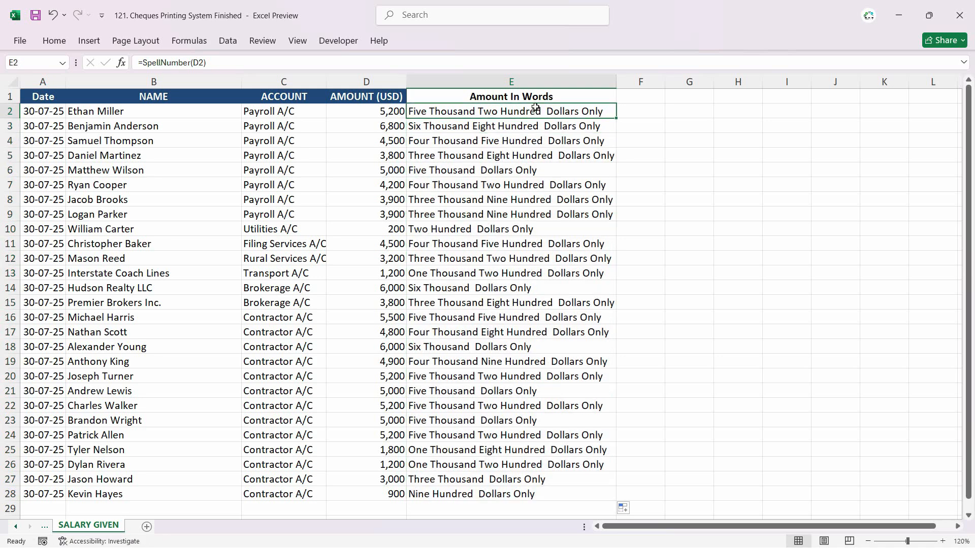
# Step: Delete the leading space inside the " Dollars " string of SpellNumber's Case Else line, close the editor and refill the formula down from E2
pyautogui.keyDown('ctrl'); pyautogui.scroll(2, 627, 123); pyautogui.keyUp('ctrl')
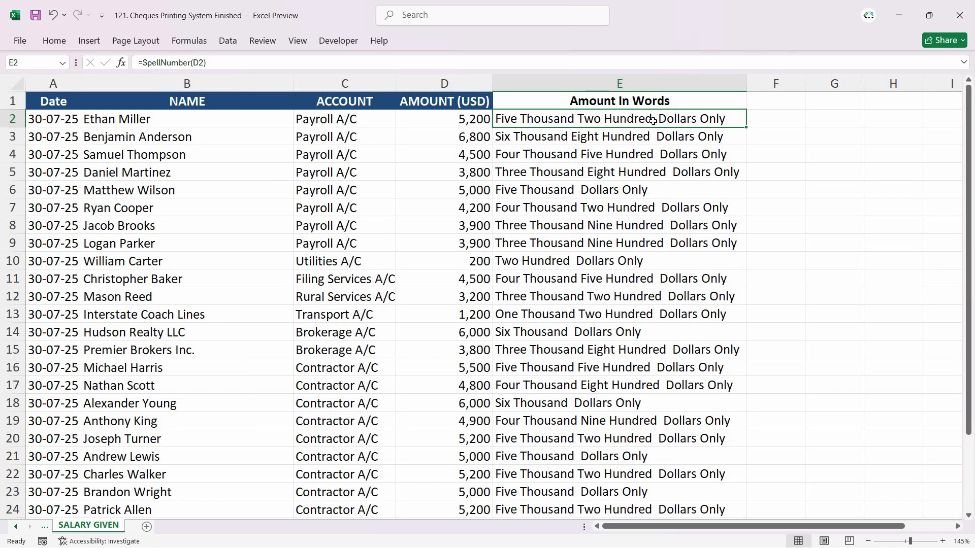
pyautogui.click(338, 41)
pyautogui.click(25, 76)
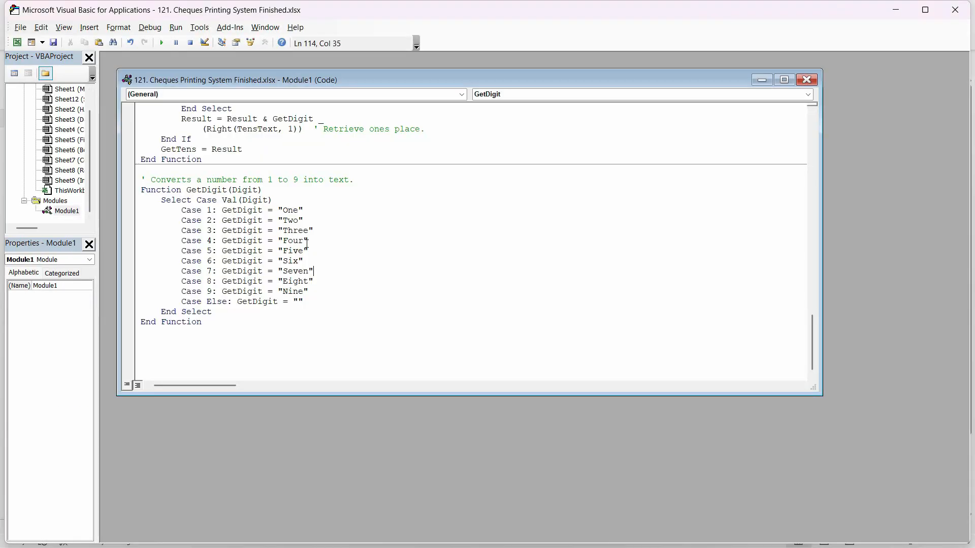
pyautogui.scroll(15, 482, 264)
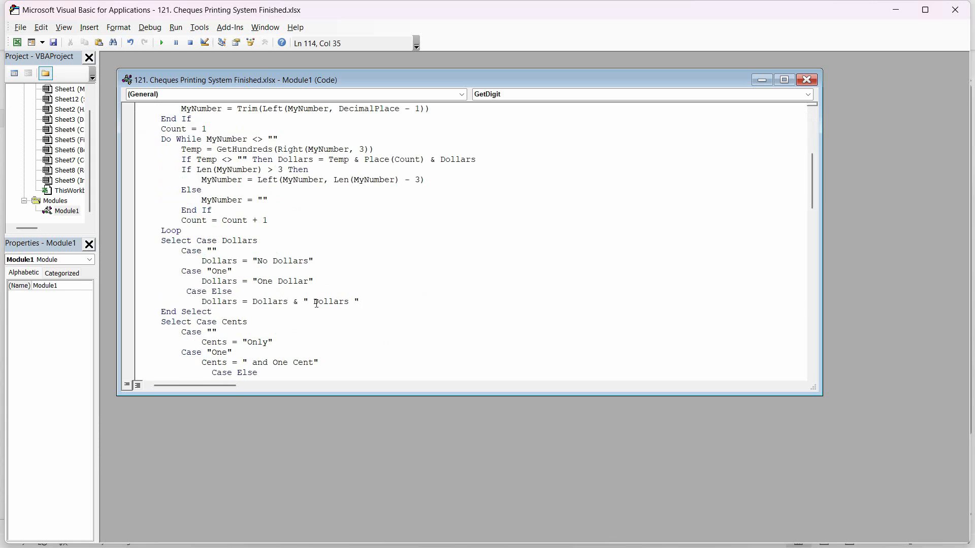
pyautogui.click(316, 302)
pyautogui.press('BackSpace')
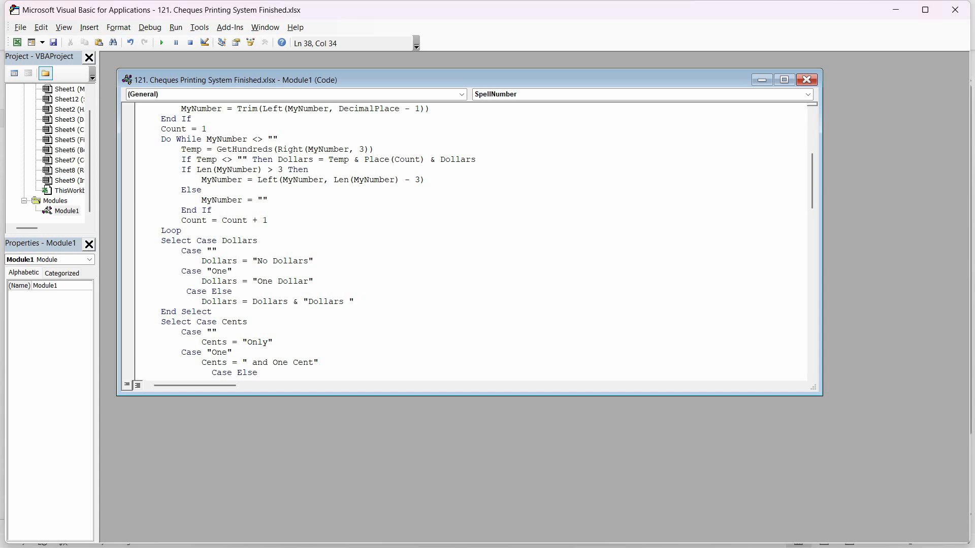
pyautogui.click(806, 80)
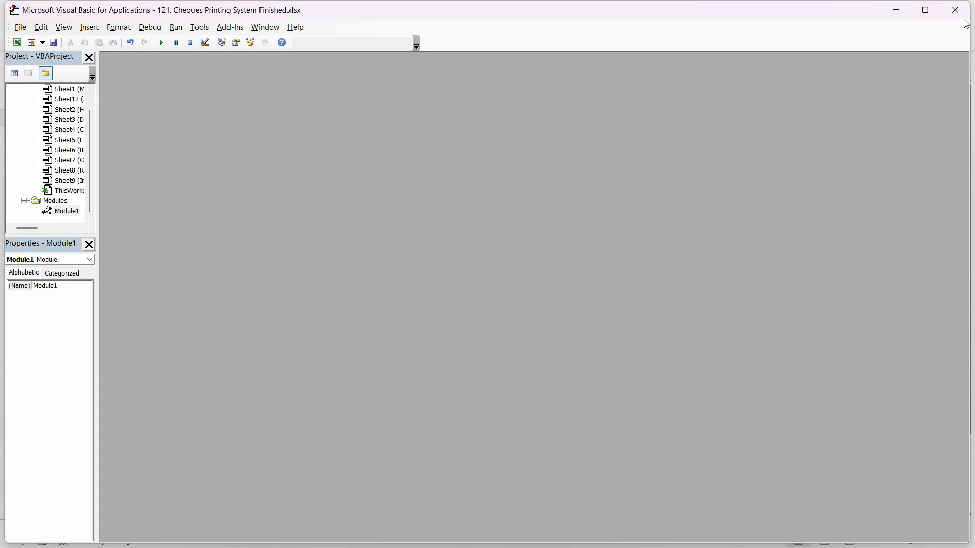
pyautogui.hotkey('alt', 'q')
pyautogui.doubleClick(745, 127)
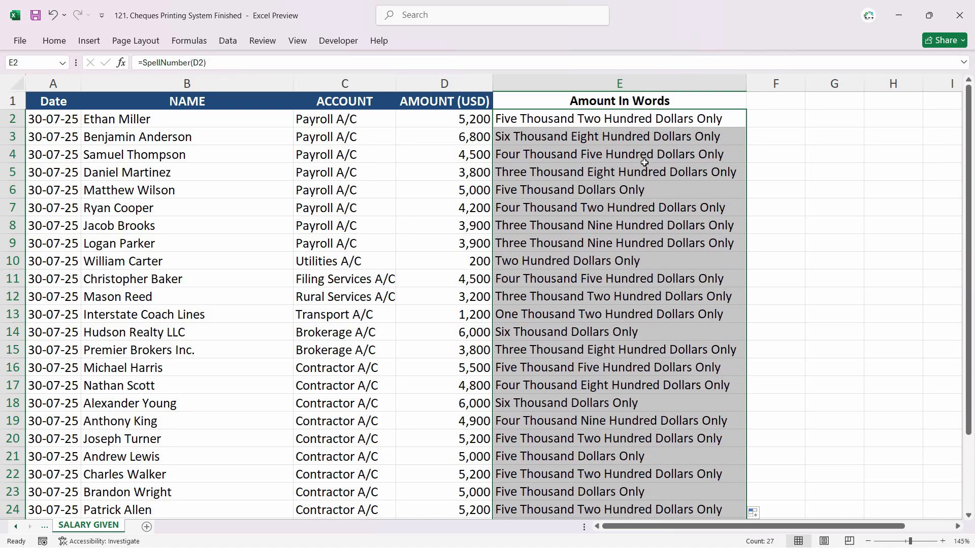
pyautogui.click(646, 300)
# Step: Copy the formatting of the AMOUNT (USD) column onto the Amount In Words column and widen column E to fit its text
pyautogui.click(444, 84)
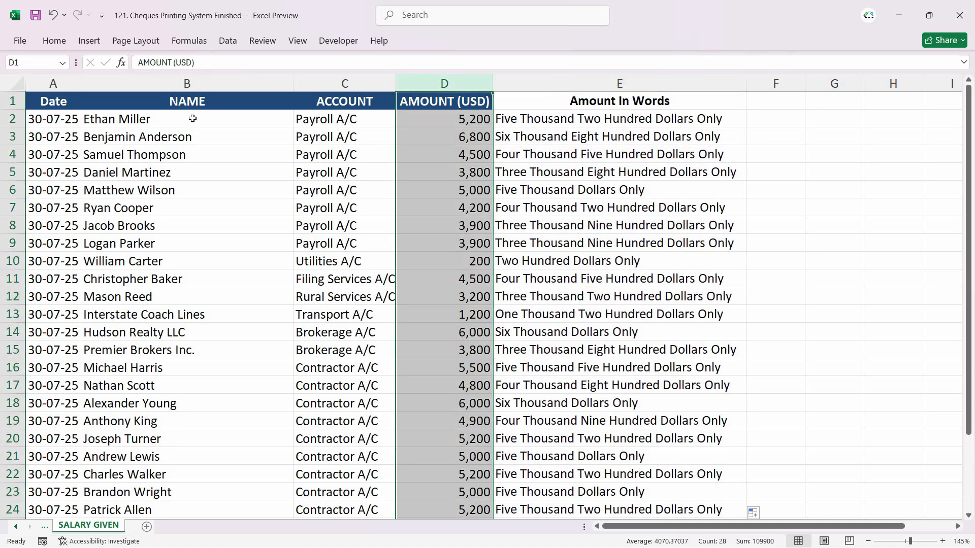
pyautogui.click(480, 156)
pyautogui.click(445, 84)
pyautogui.click(55, 41)
pyautogui.click(49, 95)
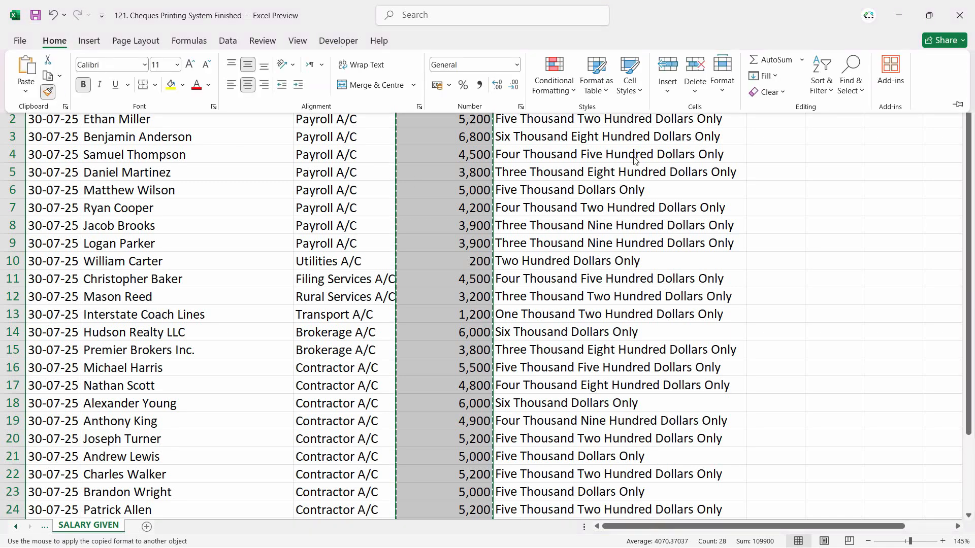
pyautogui.click(631, 83)
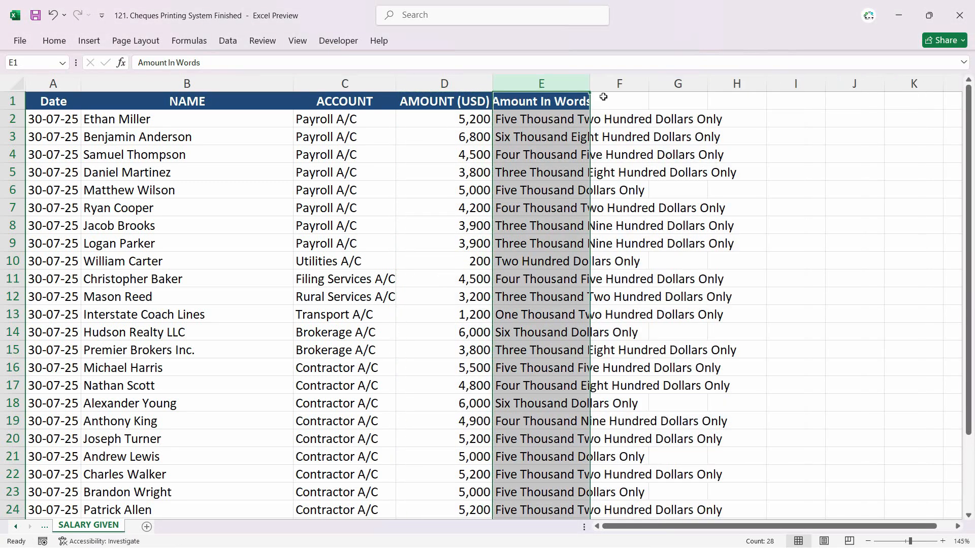
pyautogui.moveTo(590, 83); pyautogui.dragTo(604, 84)
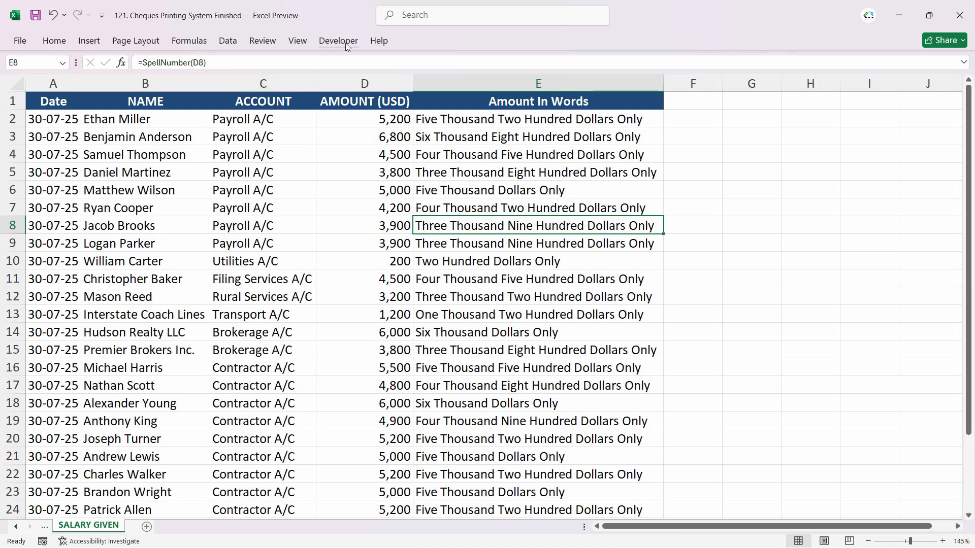
# Step: Save the workbook as an Excel Macro-enabled Workbook named "121. Cheques Printing System Finished" in the Advance Excel Basic to Advance Training 2025 folder
pyautogui.click(19, 40)
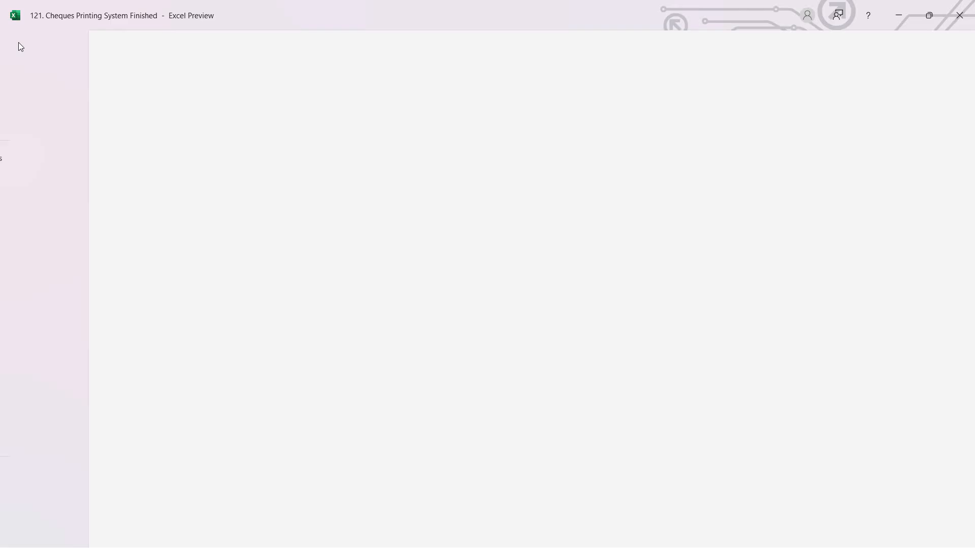
pyautogui.click(40, 234)
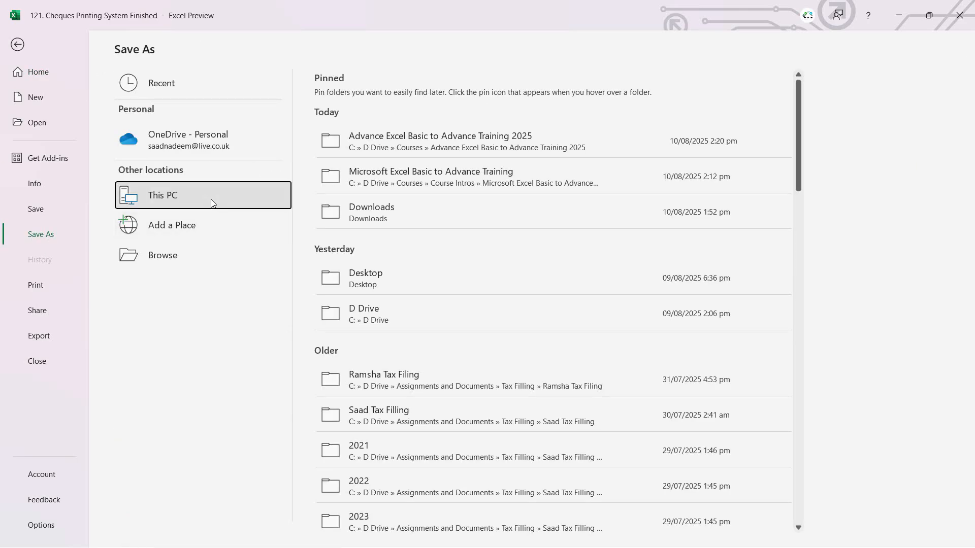
pyautogui.doubleClick(211, 199)
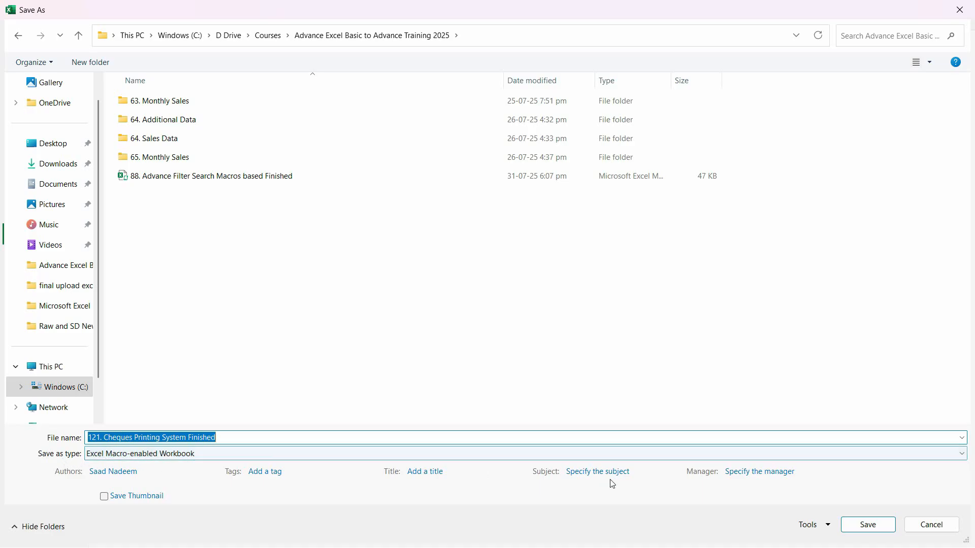
pyautogui.click(868, 525)
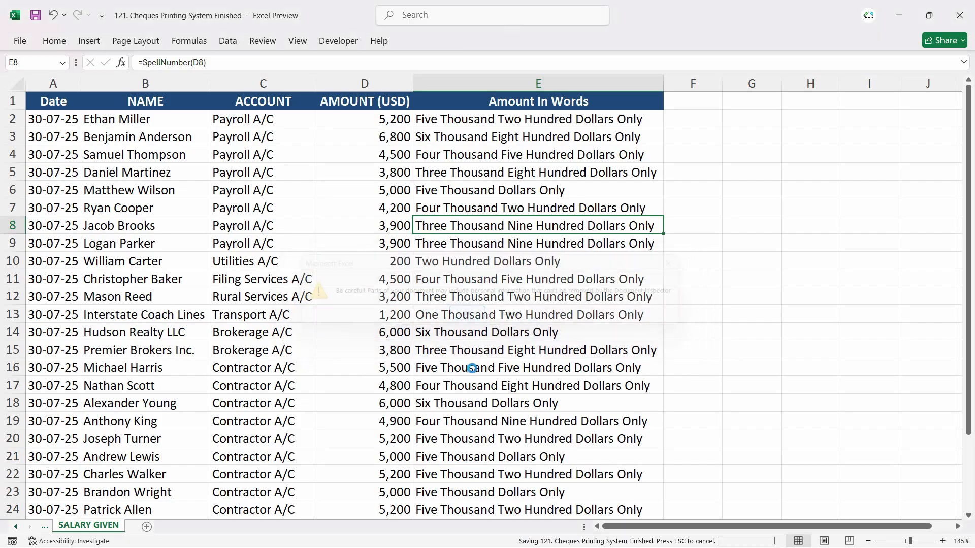
pyautogui.click(160, 236)
pyautogui.click(144, 193)
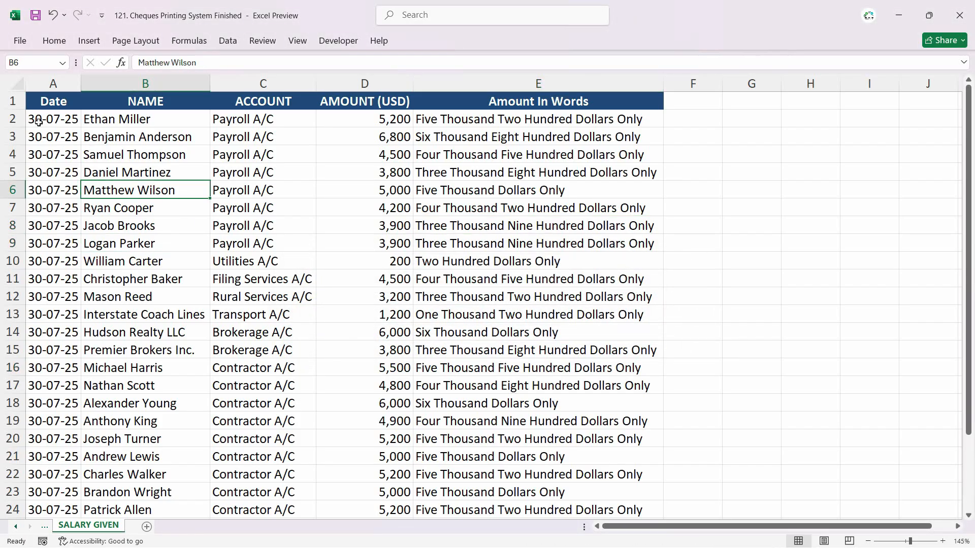